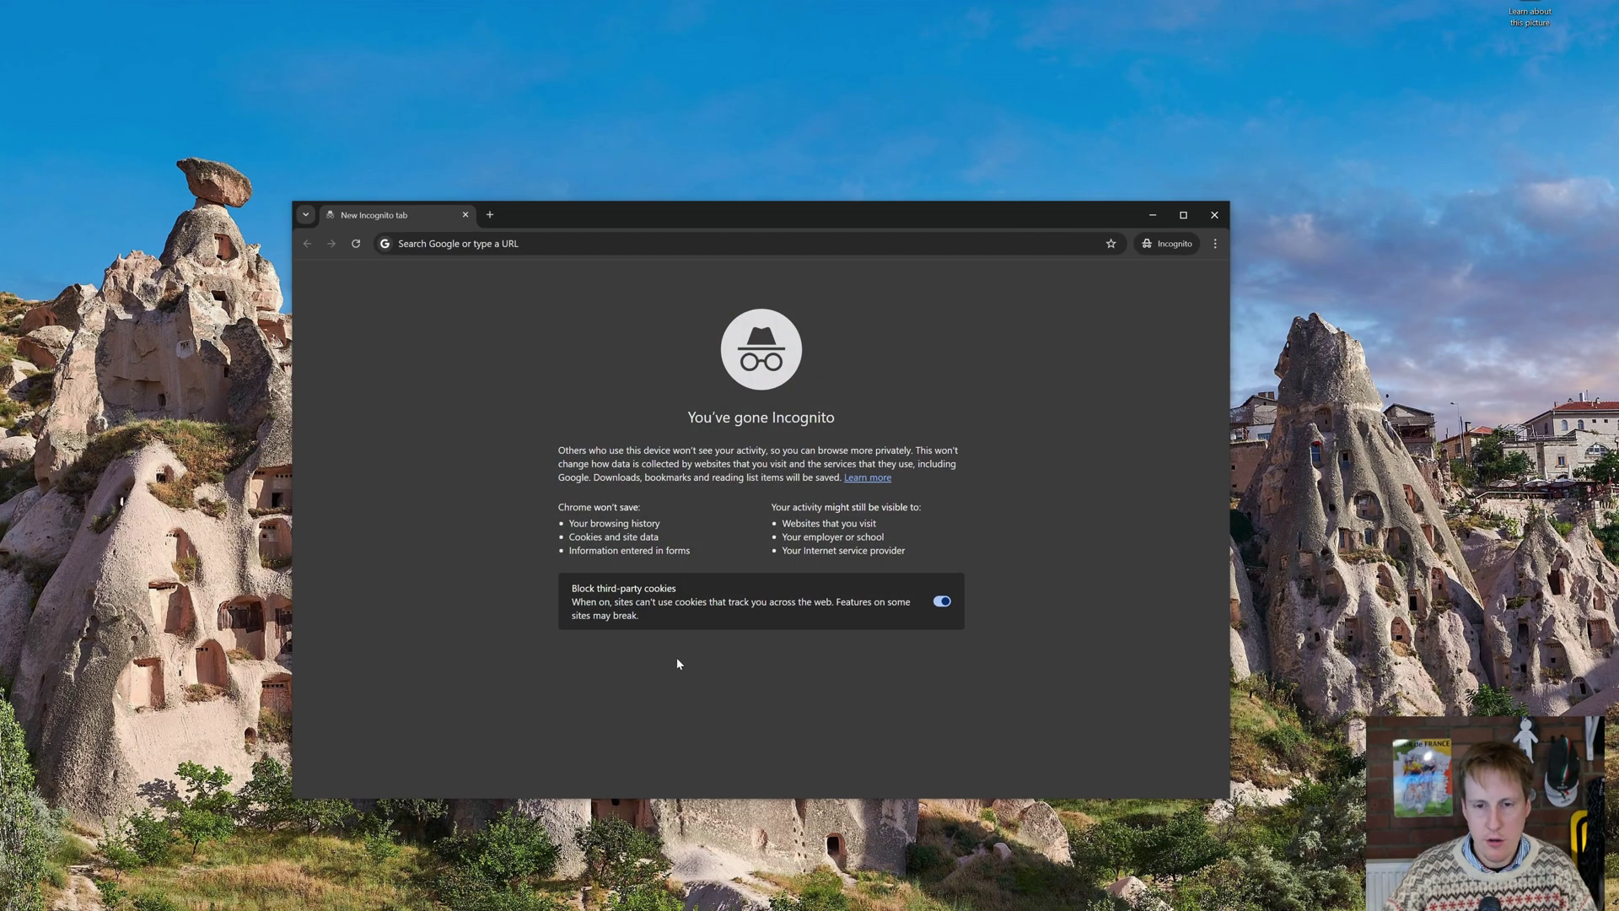
- Zoom Chrome to 125% and try loading fast.com, which fails with No Internet
key("ctrl+plus")
key("ctrl+plus")
key("ctrl+plus")
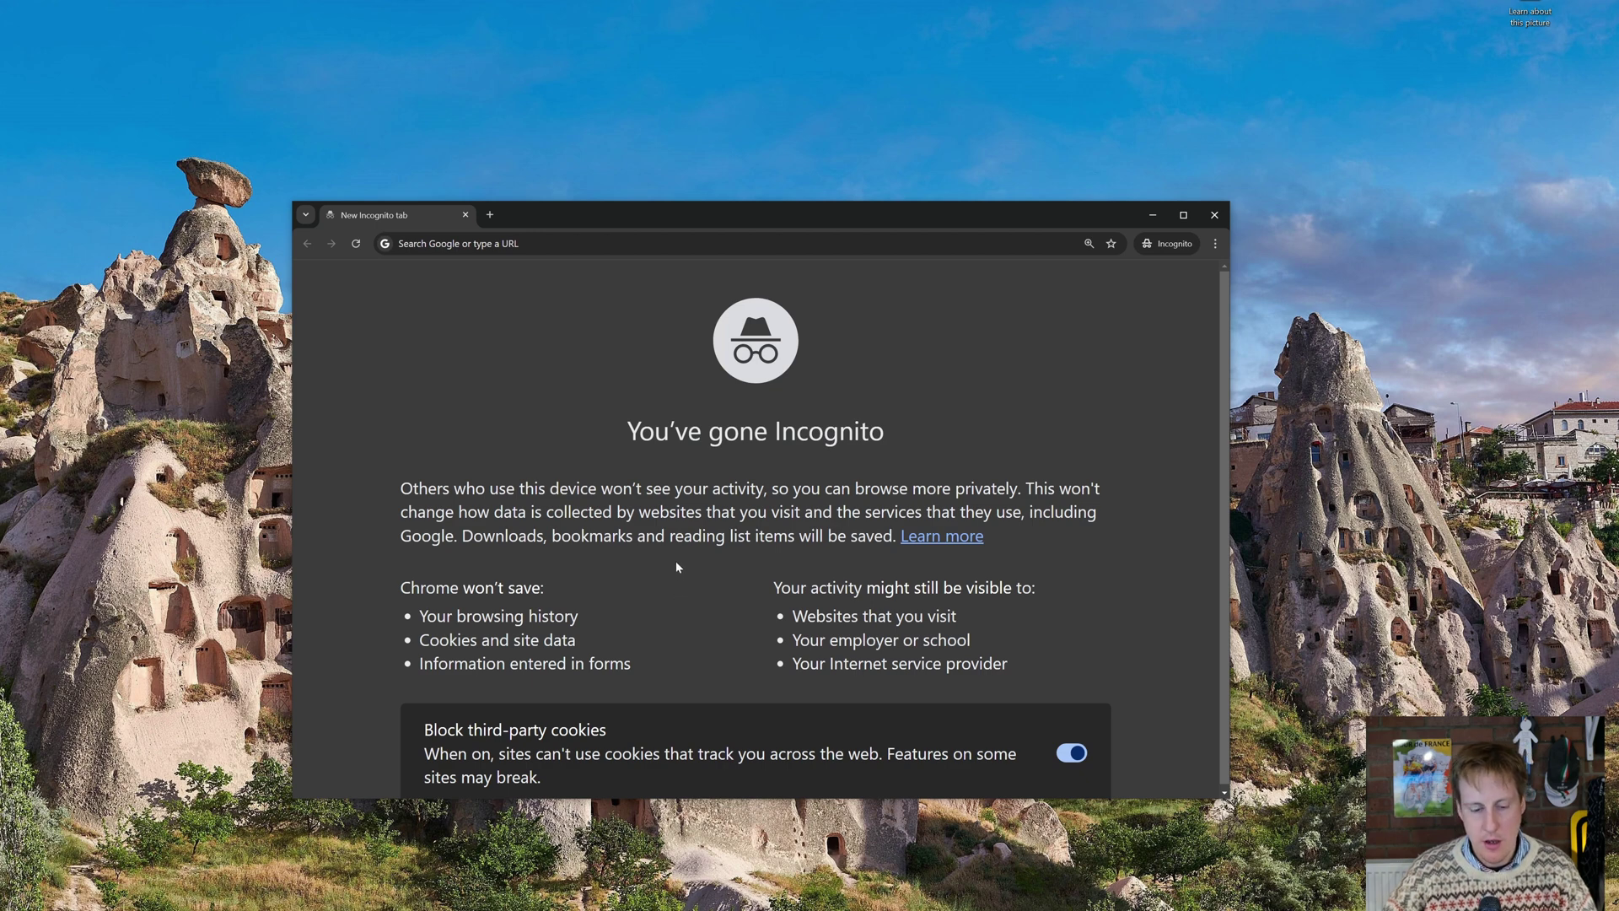
left_click(522, 247)
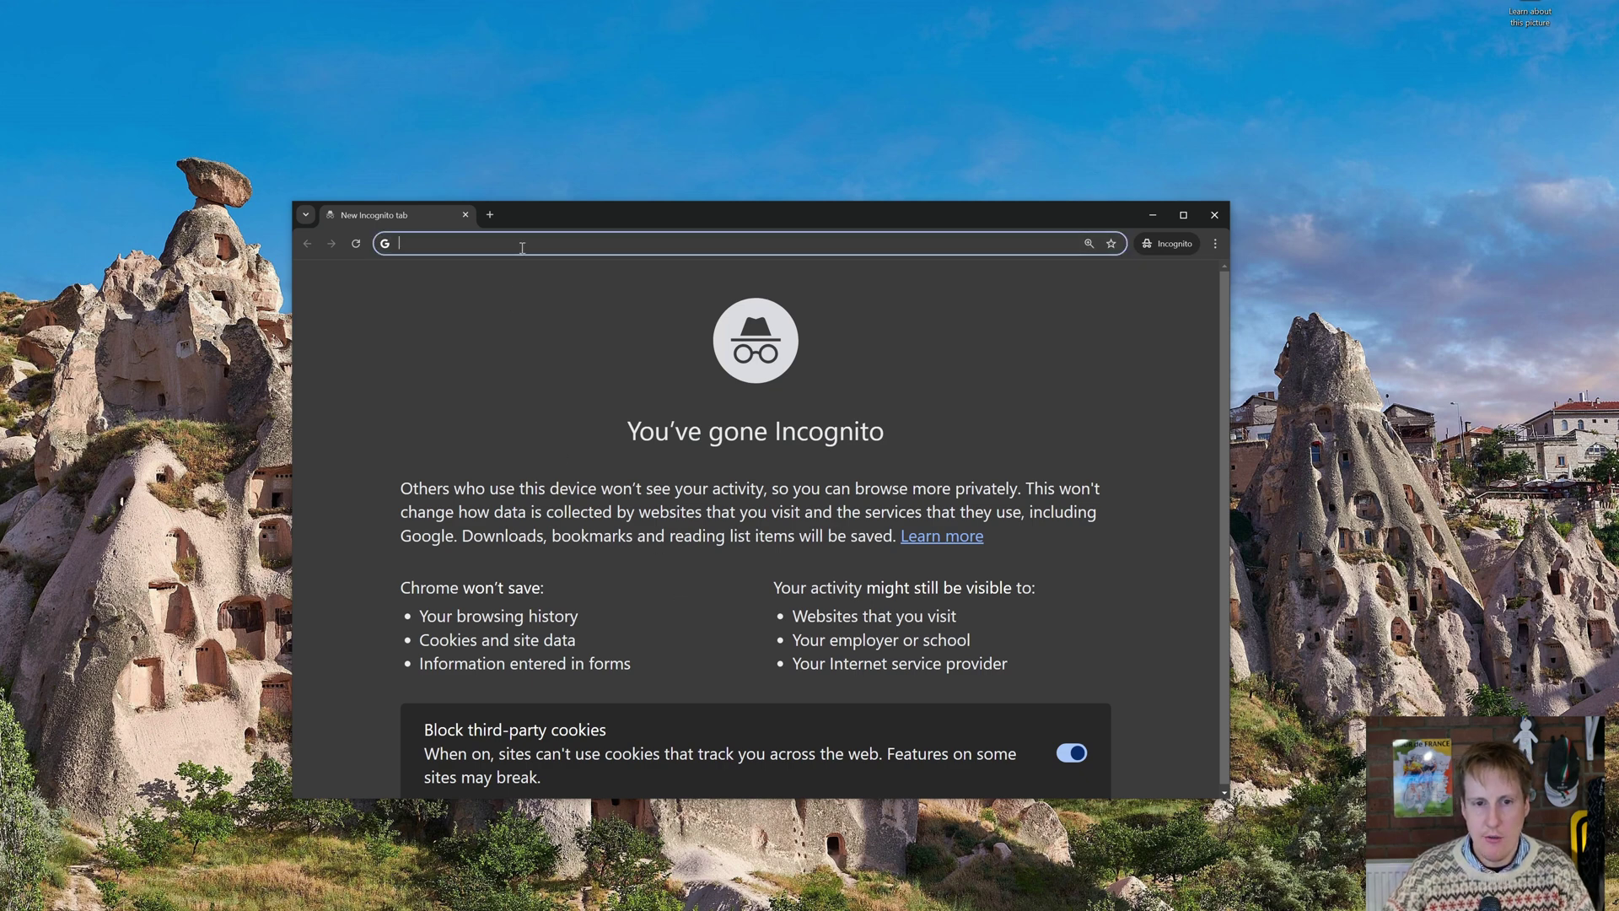
type("fast.com")
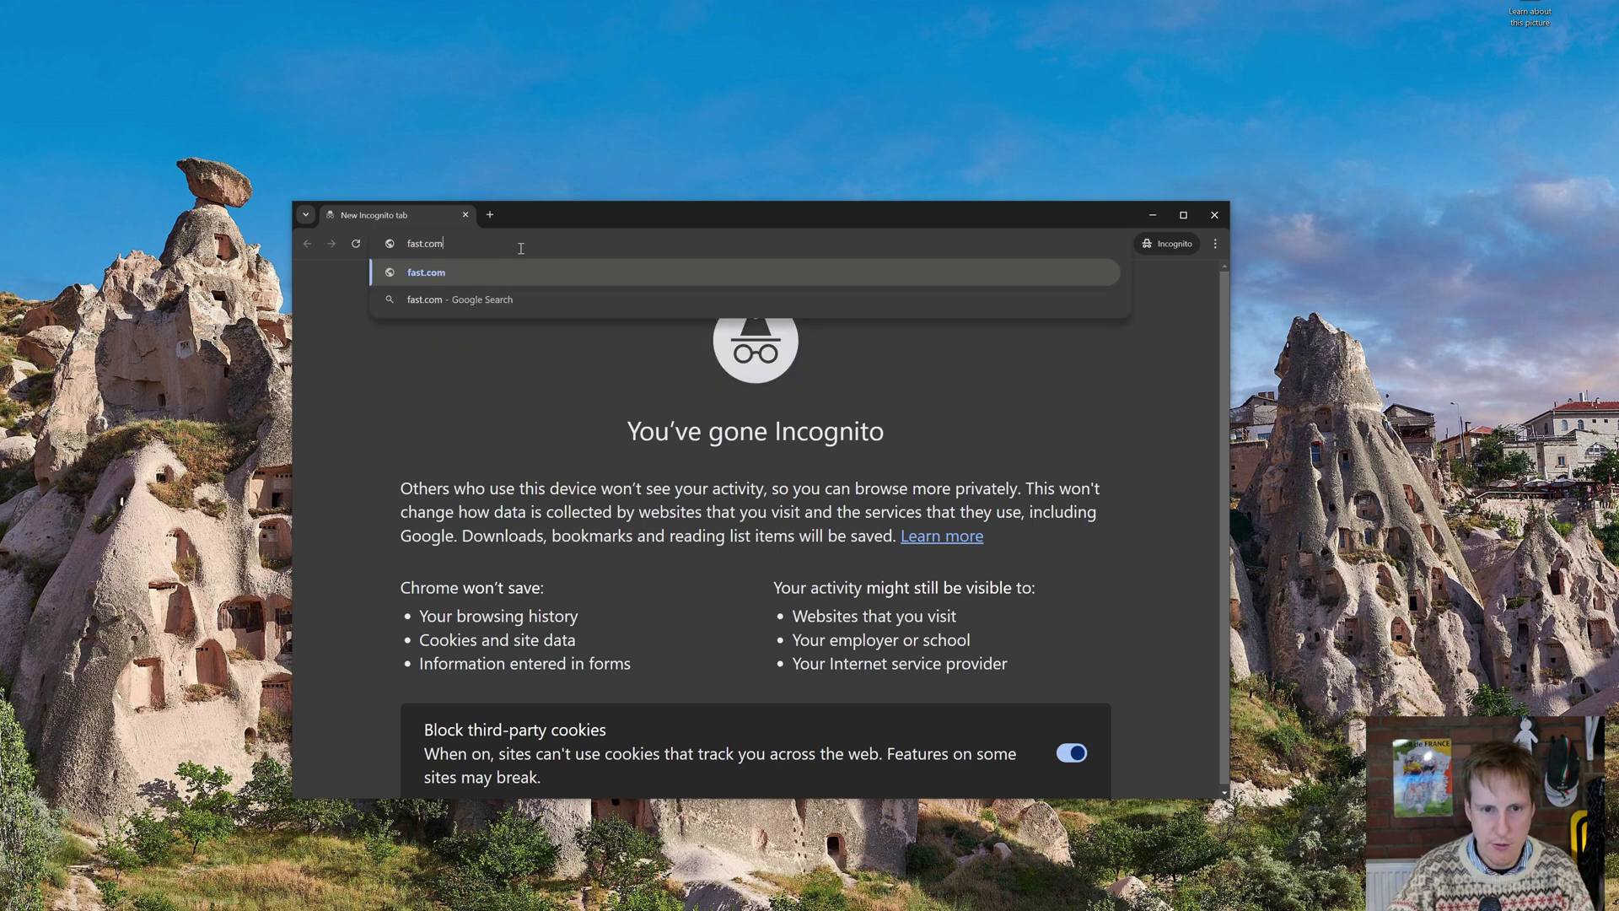
key("Return")
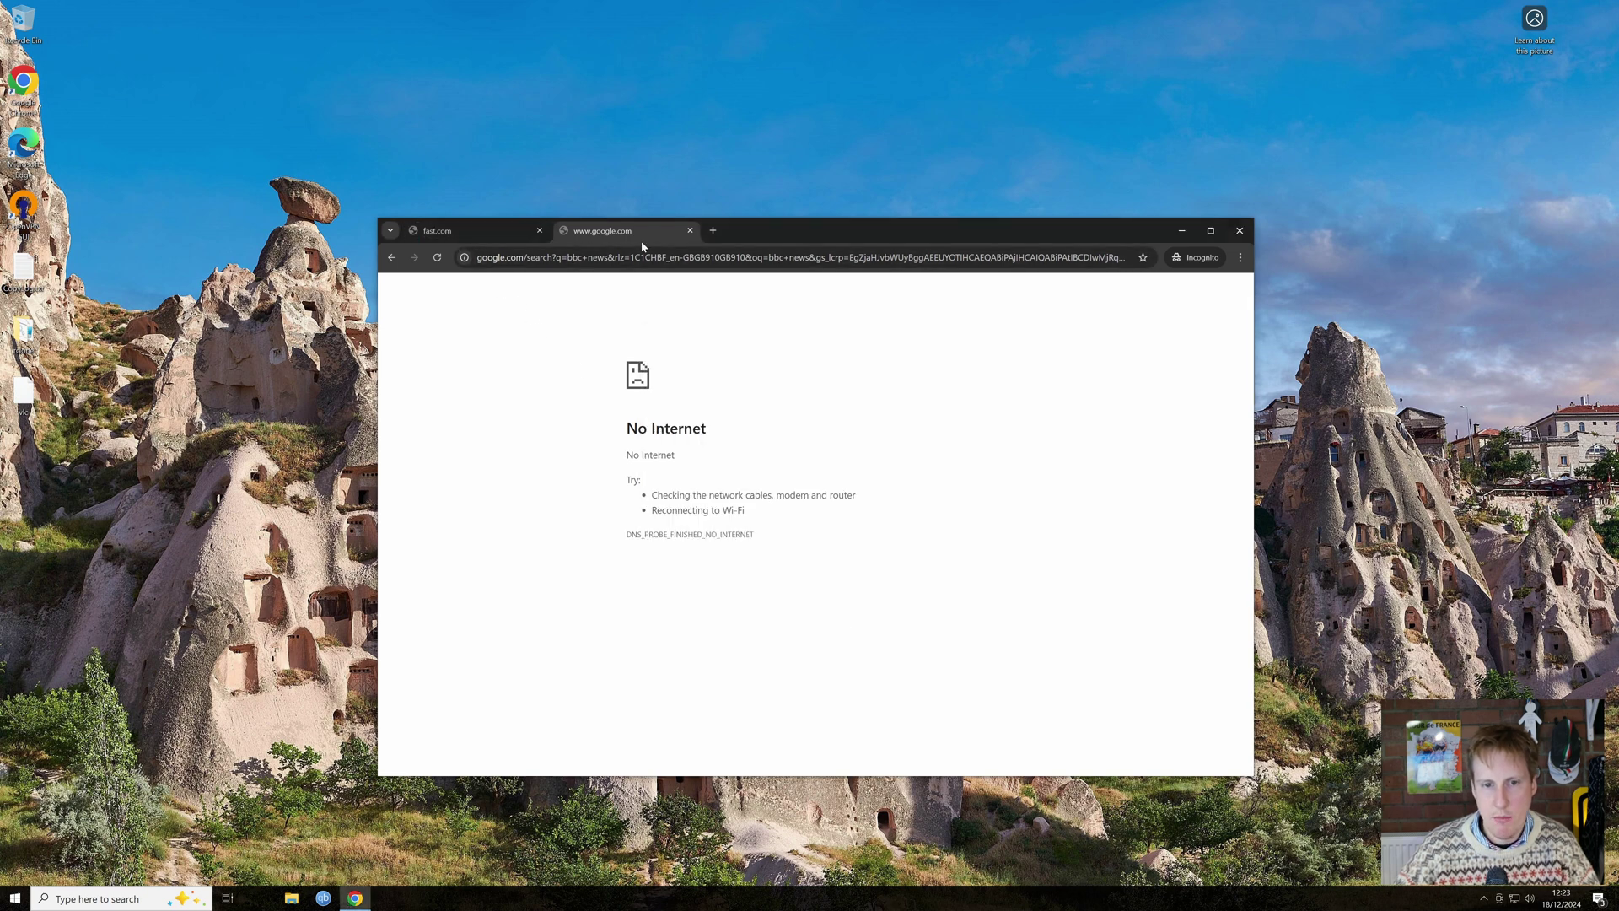
- Rerun the fast.com test (72 Mbps), then search 'speed test' and open Speedtest by Ookla
left_click(472, 236)
left_click(435, 258)
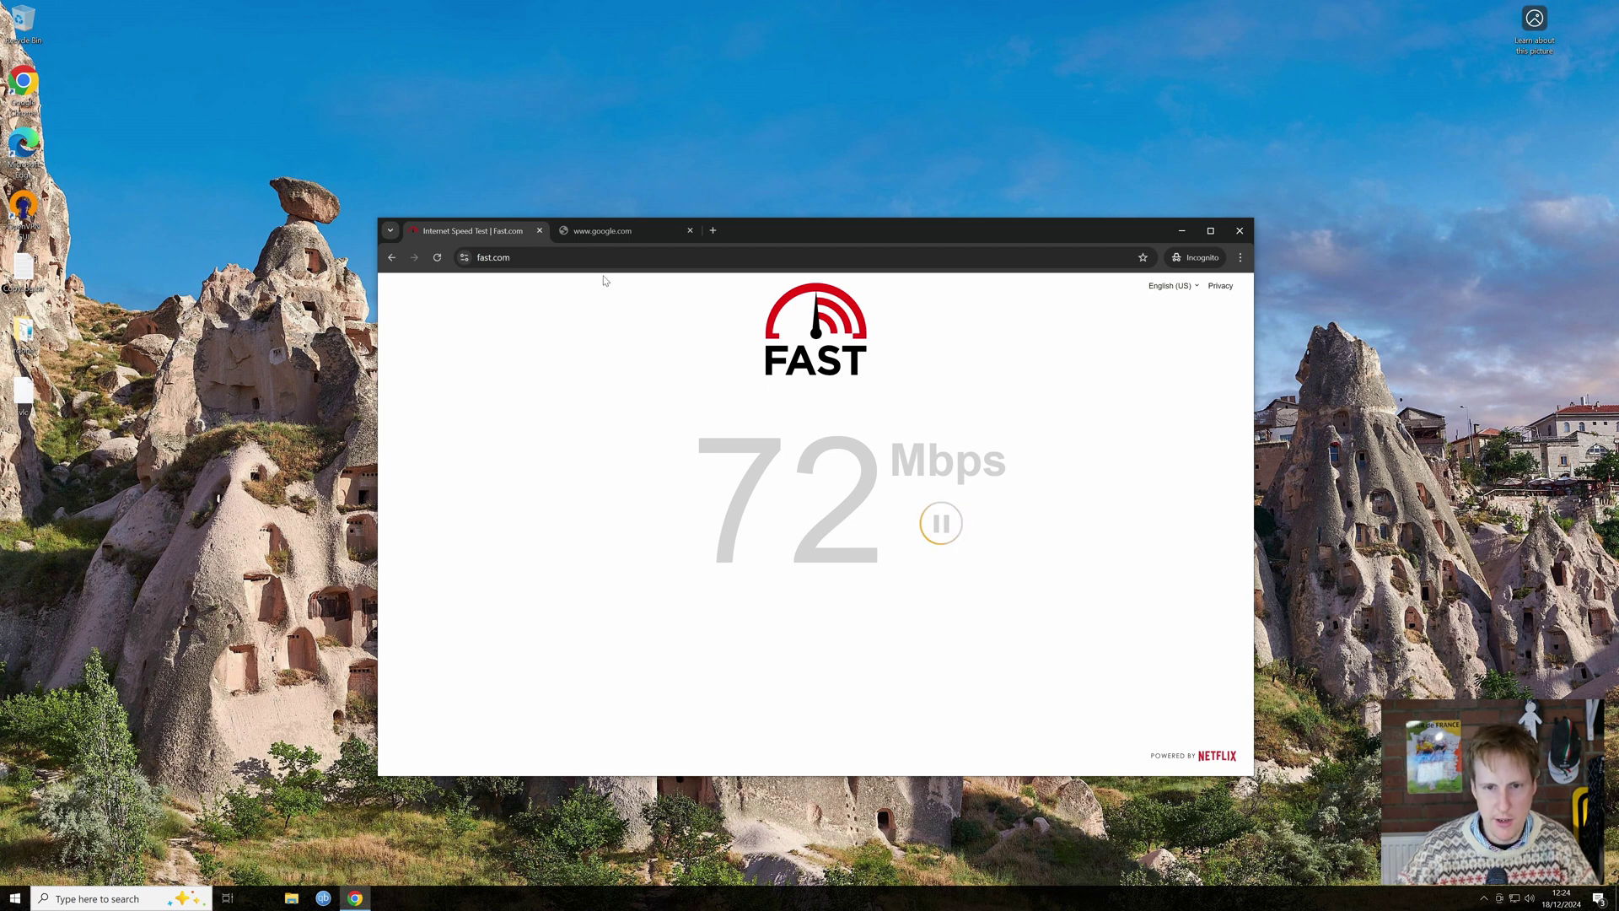
left_click(614, 240)
left_click(598, 260)
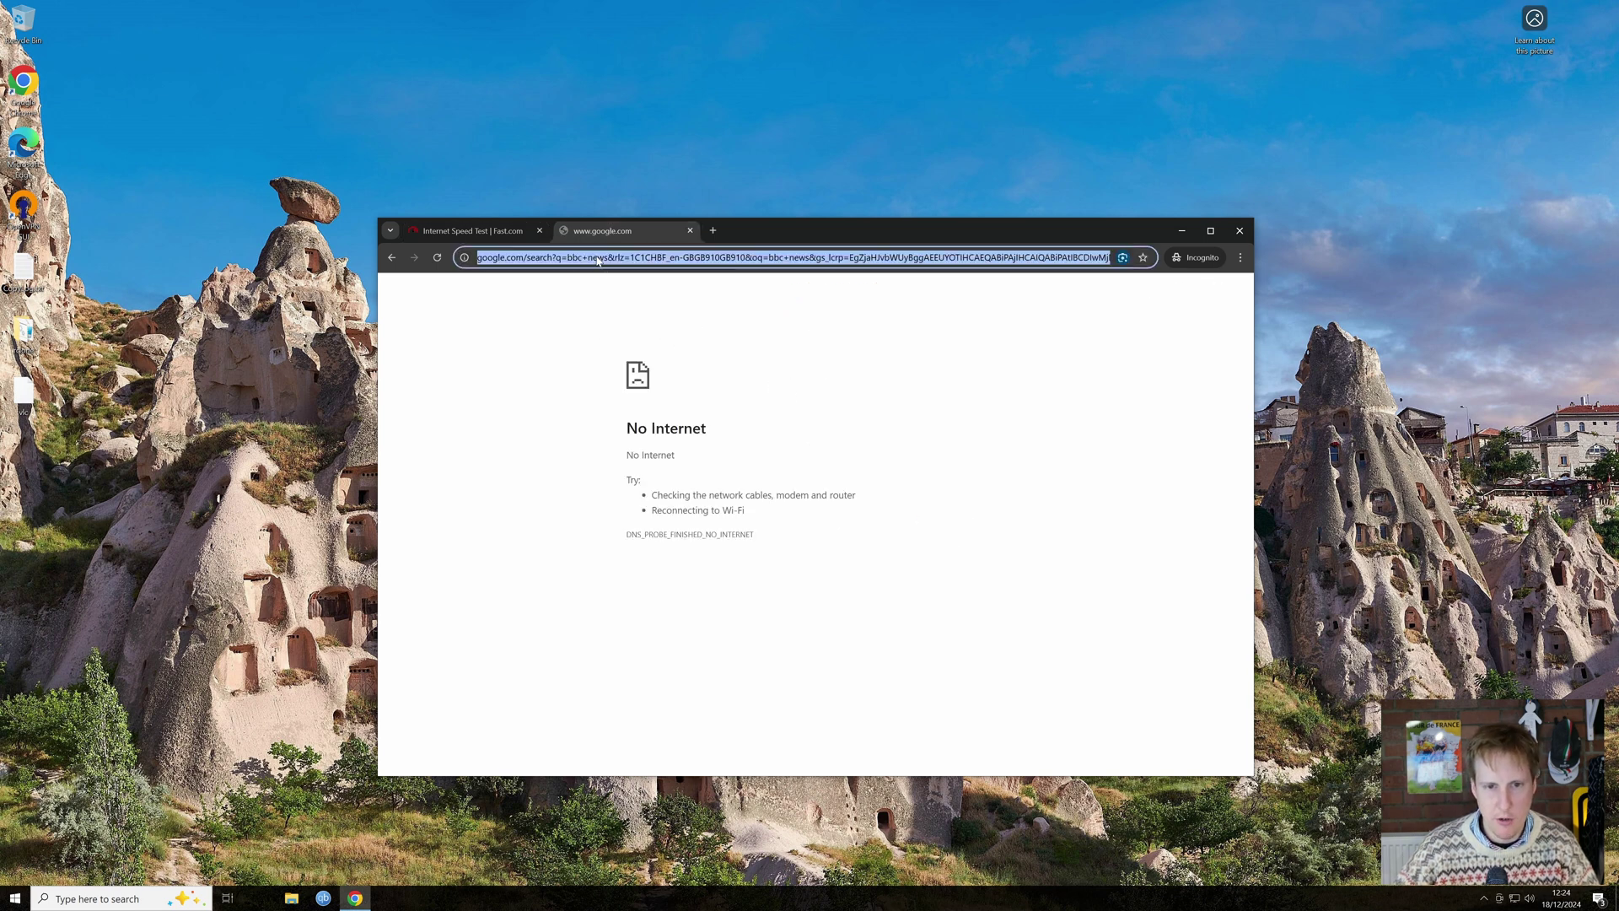
type("speed t s")
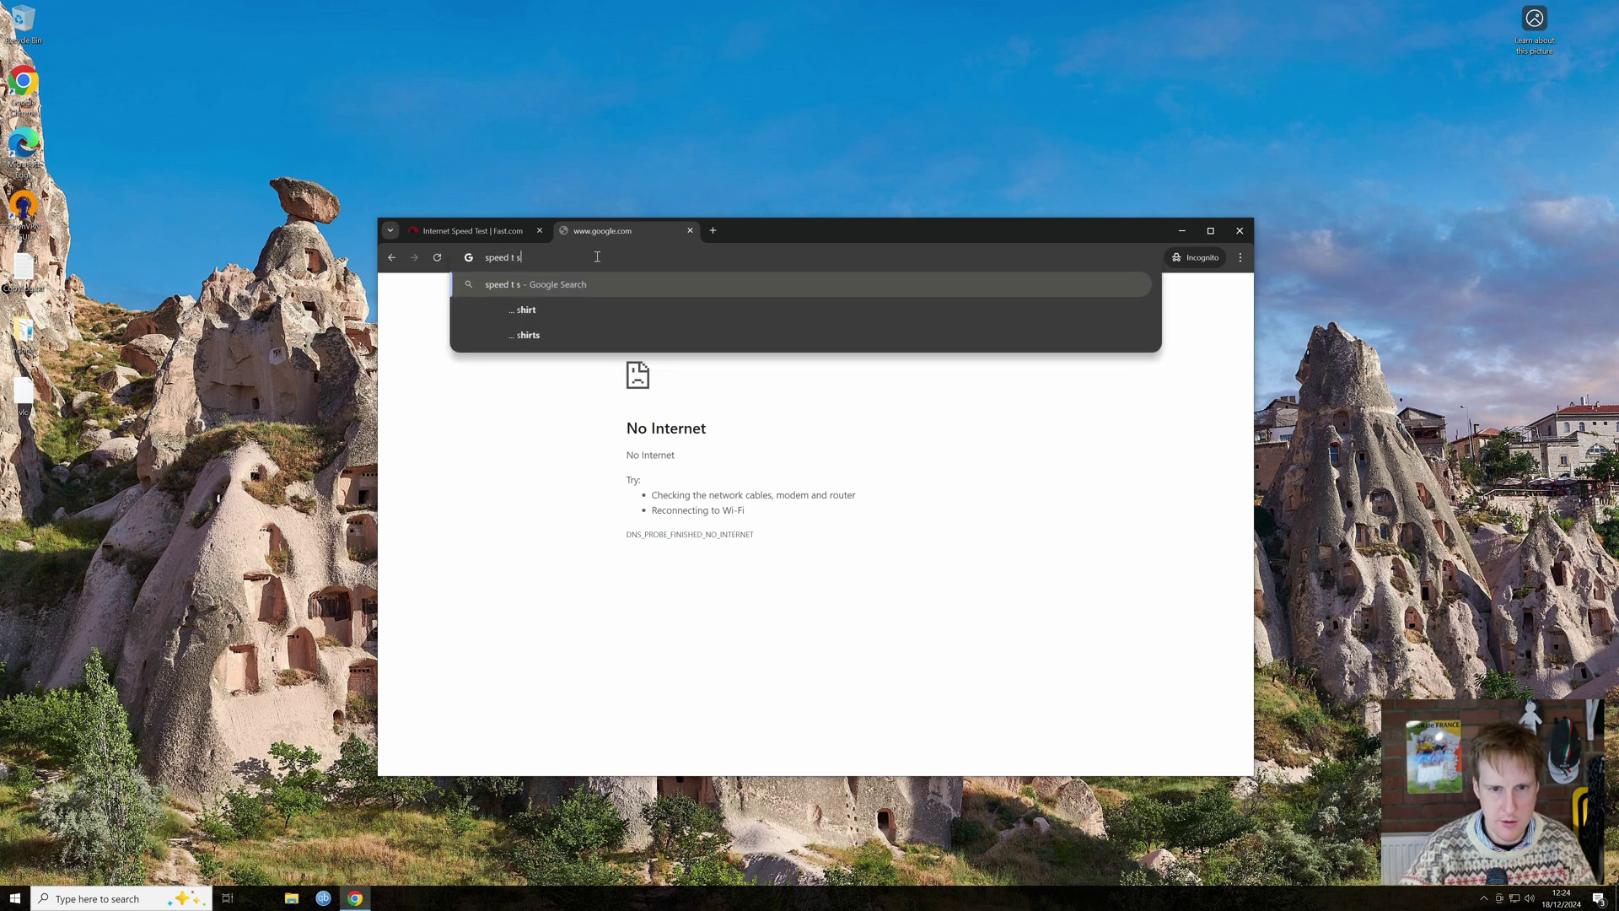
type("t")
key("Return")
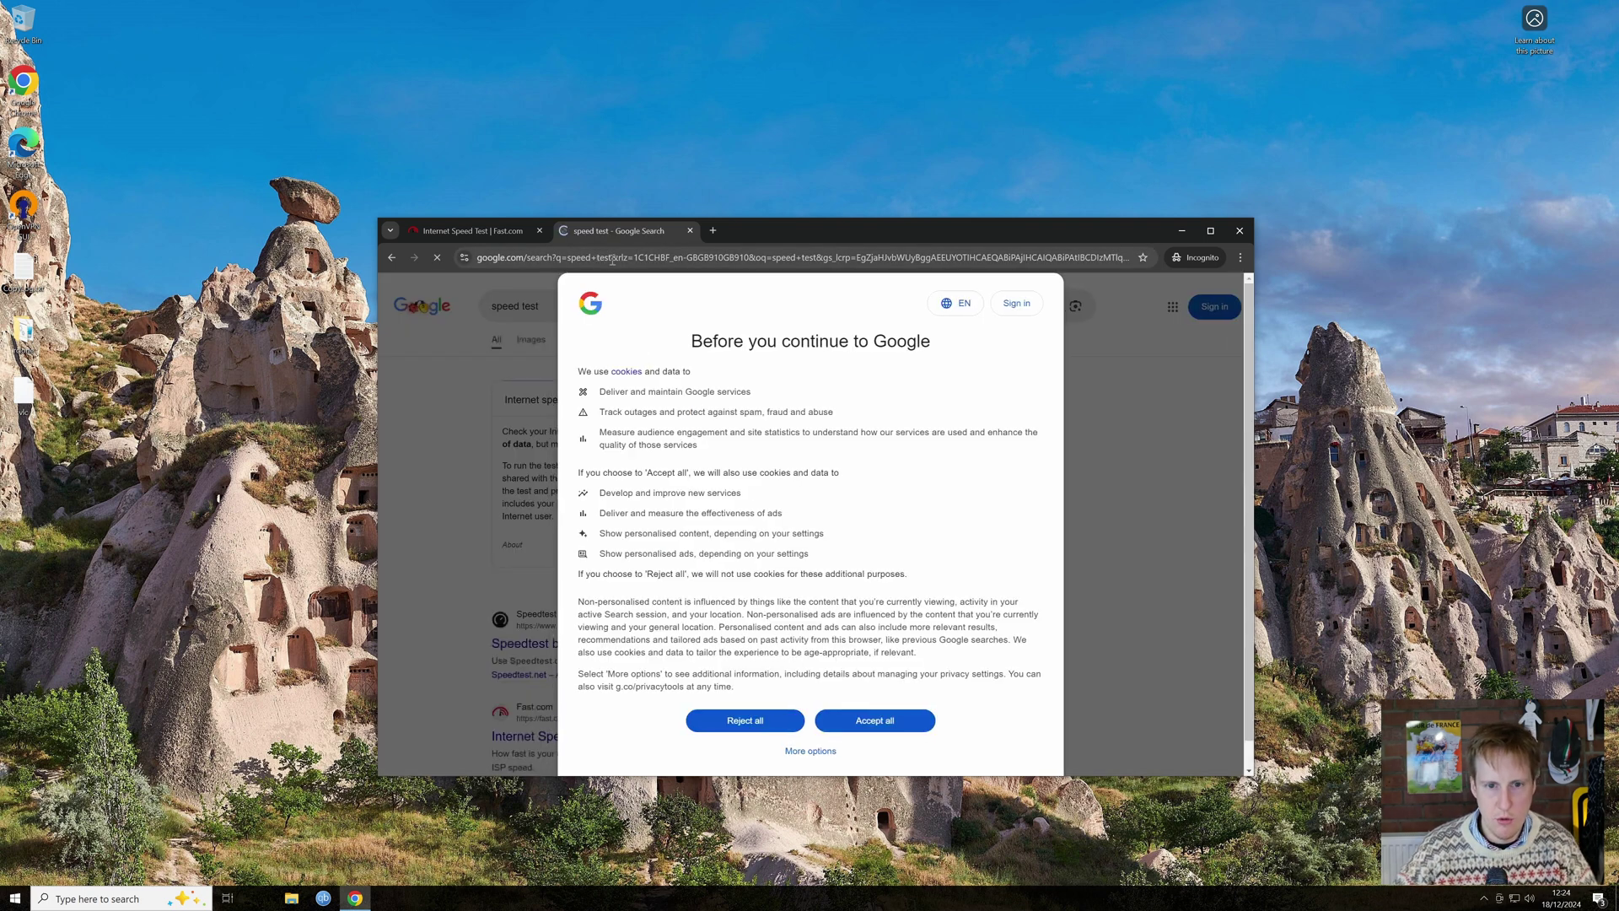
left_click(745, 720)
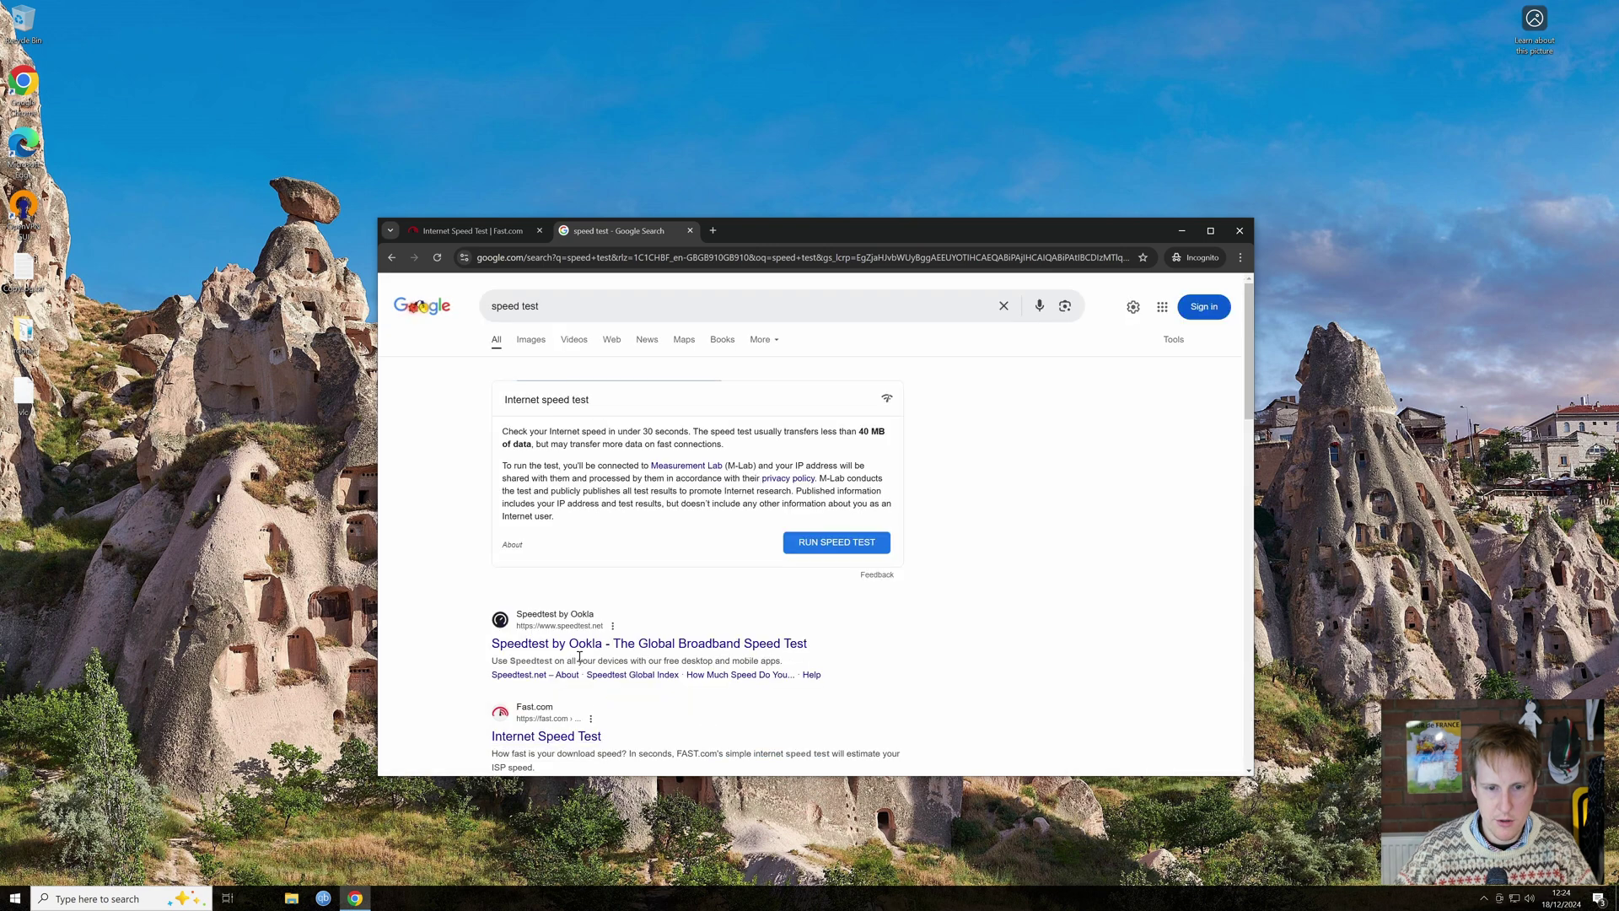
left_click(582, 645)
- Start the Speedtest at 150% zoom, close Fast.com, and activate the nordvpn tunnel in WireGuard
key("ctrl+plus")
key("ctrl+plus")
key("ctrl+plus")
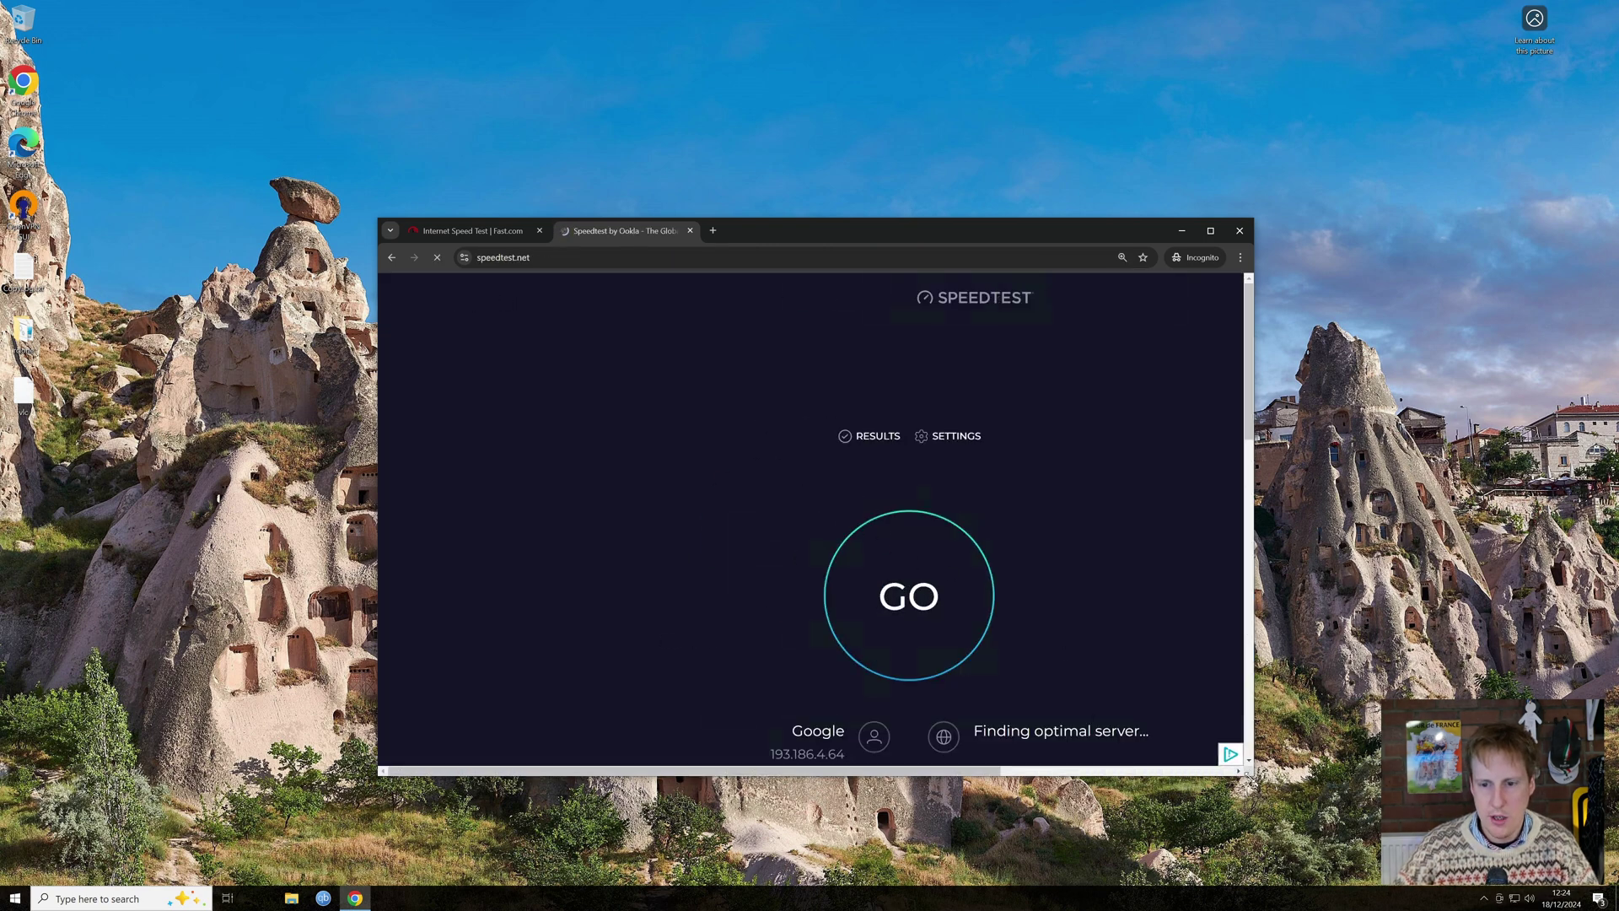
left_click_drag(1253, 774, 1389, 850)
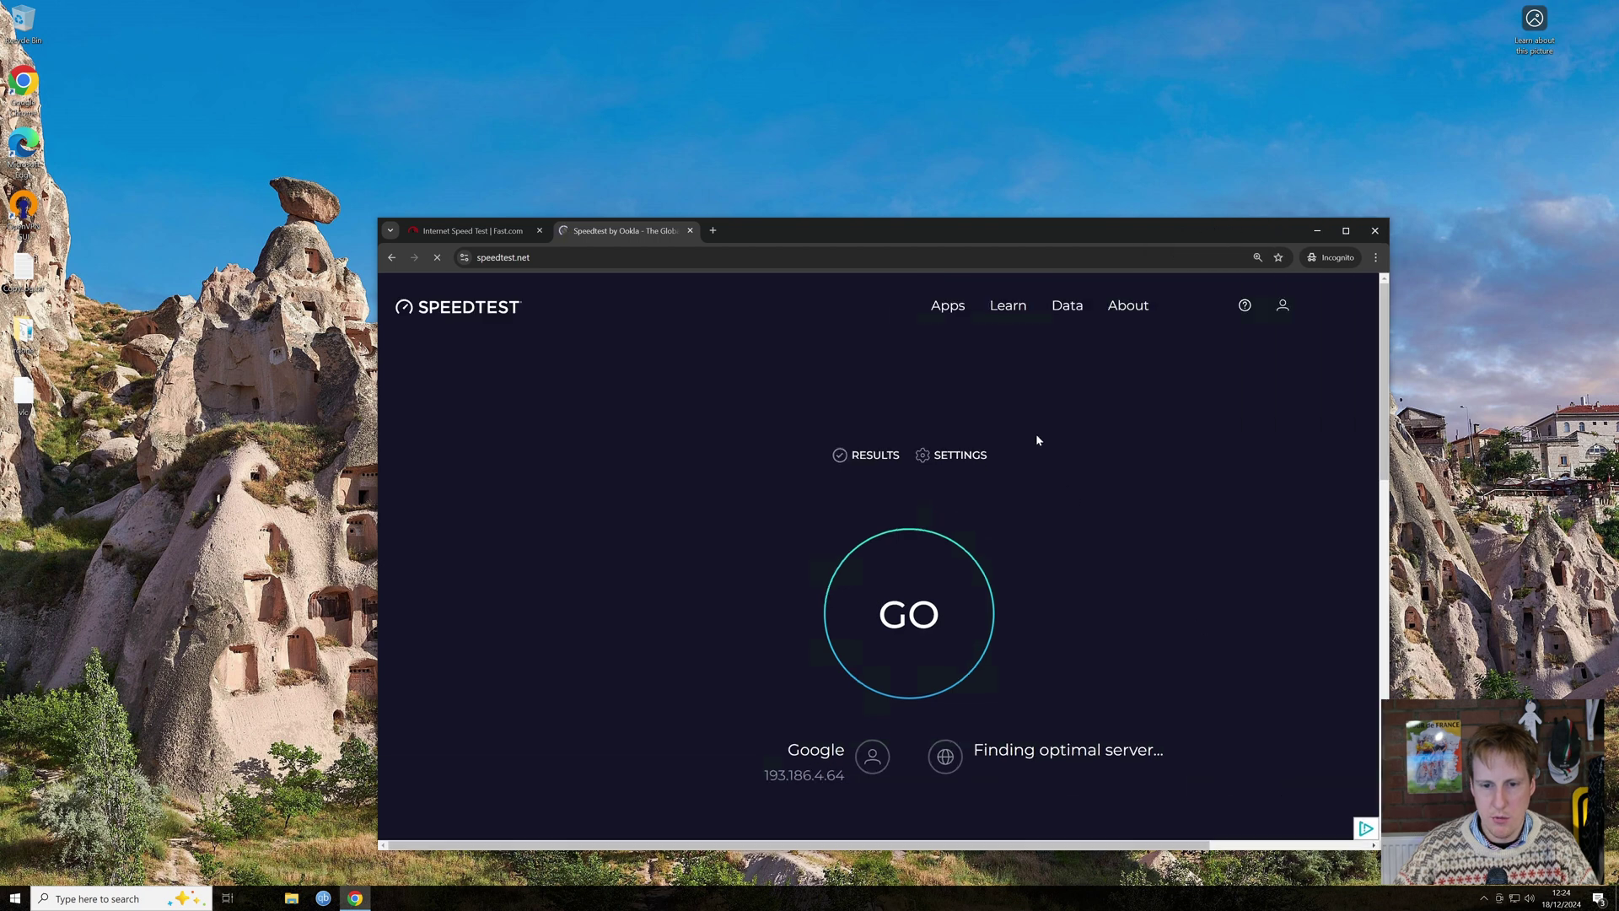
left_click_drag(890, 239, 839, 178)
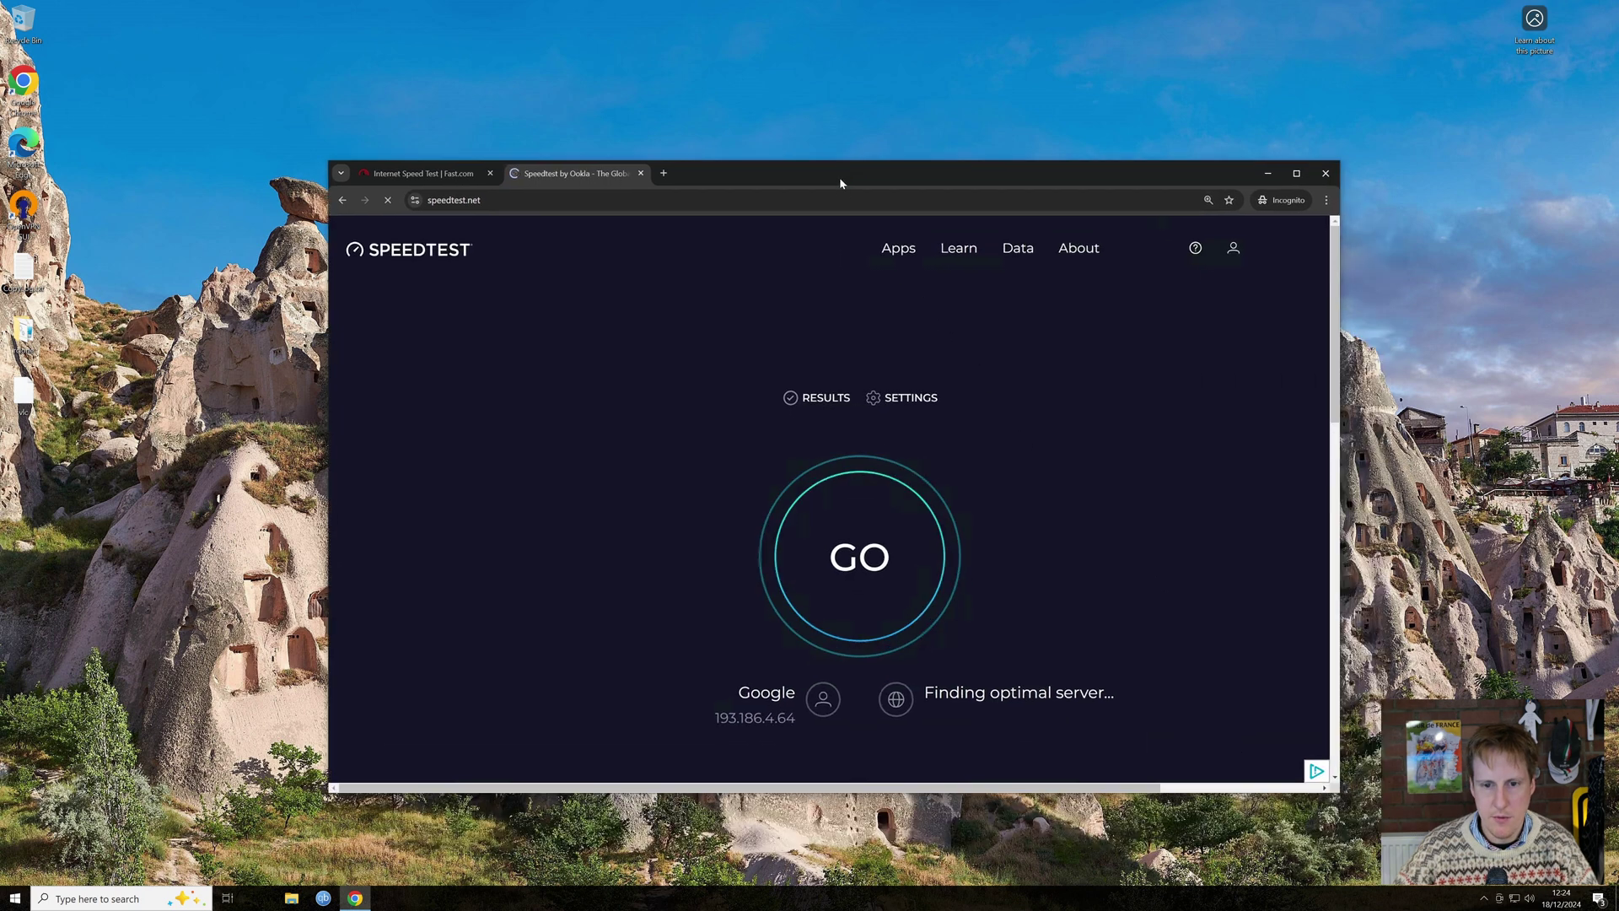
left_click(880, 541)
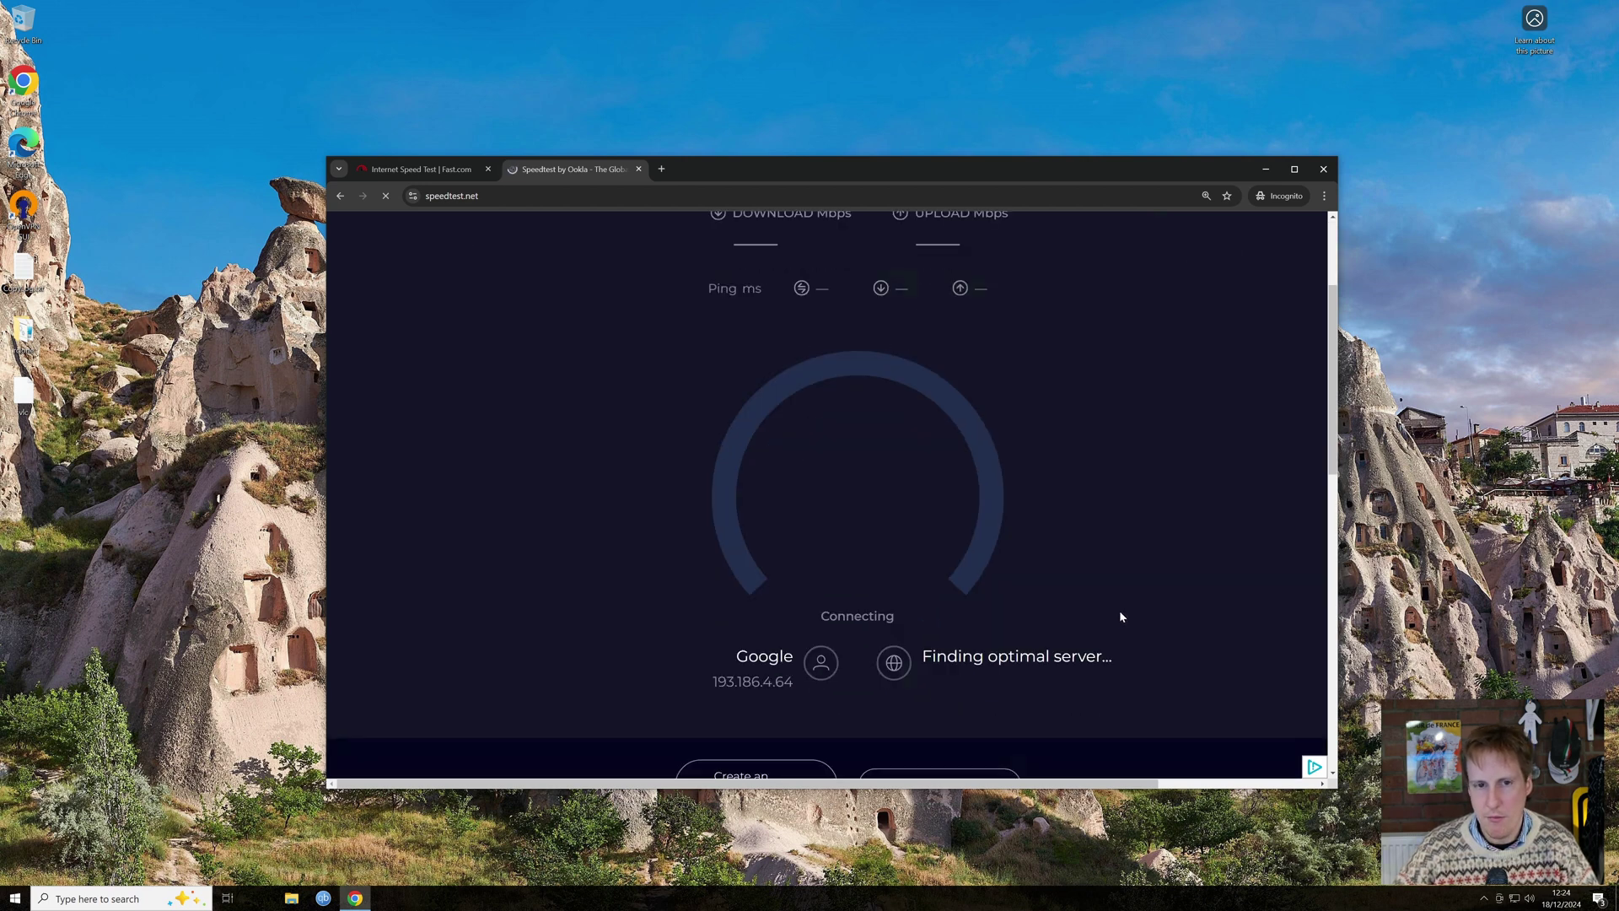
left_click(489, 170)
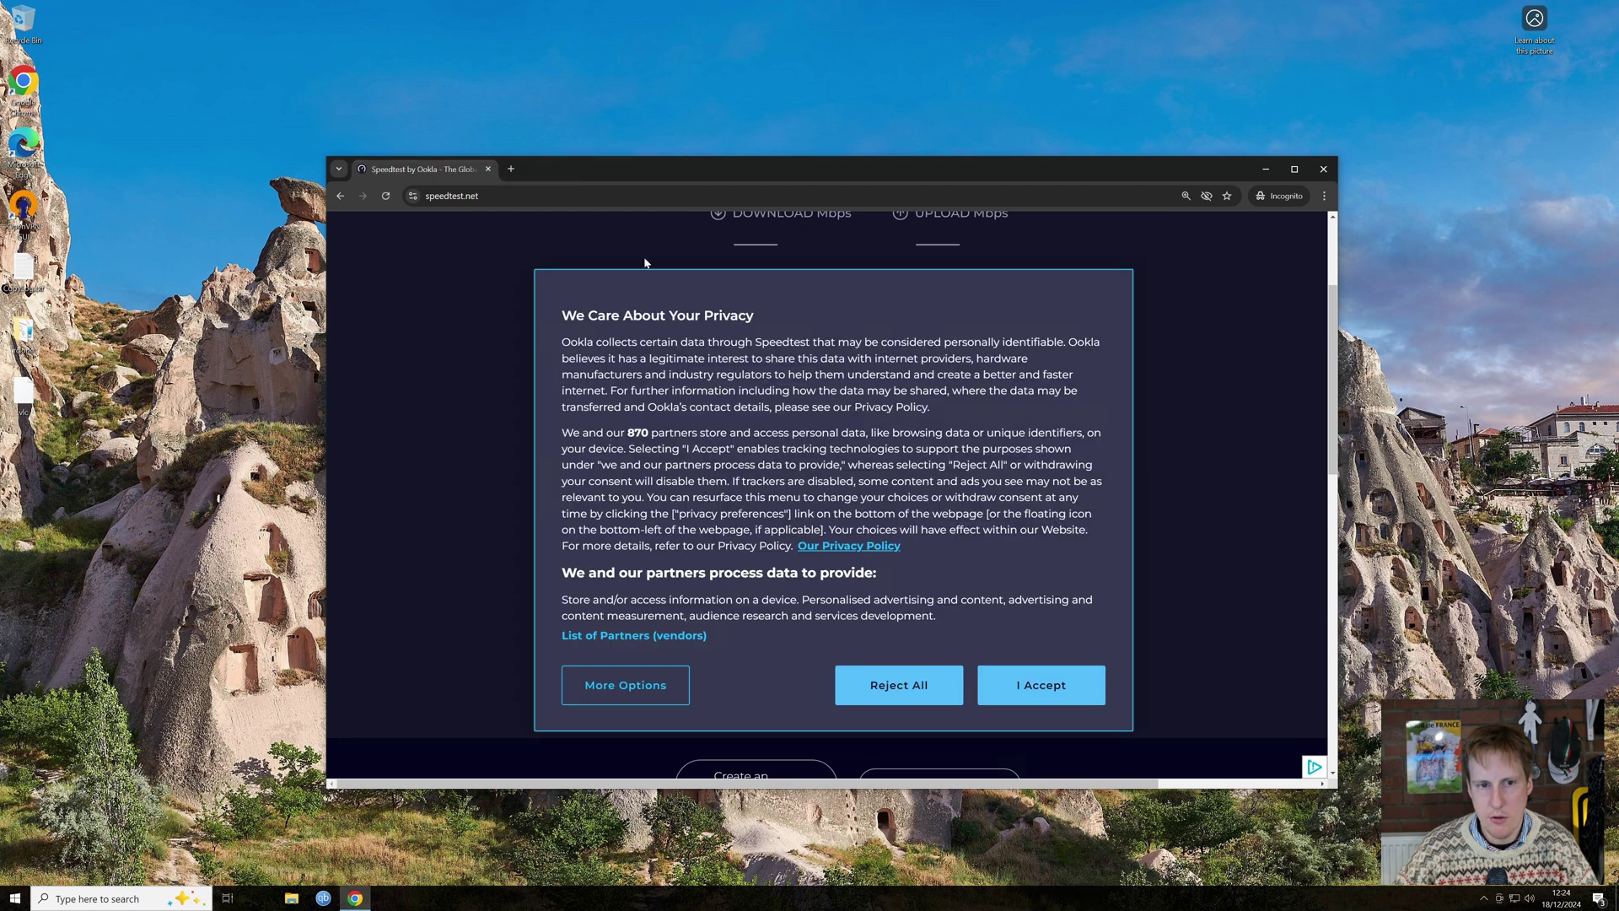
left_click(905, 683)
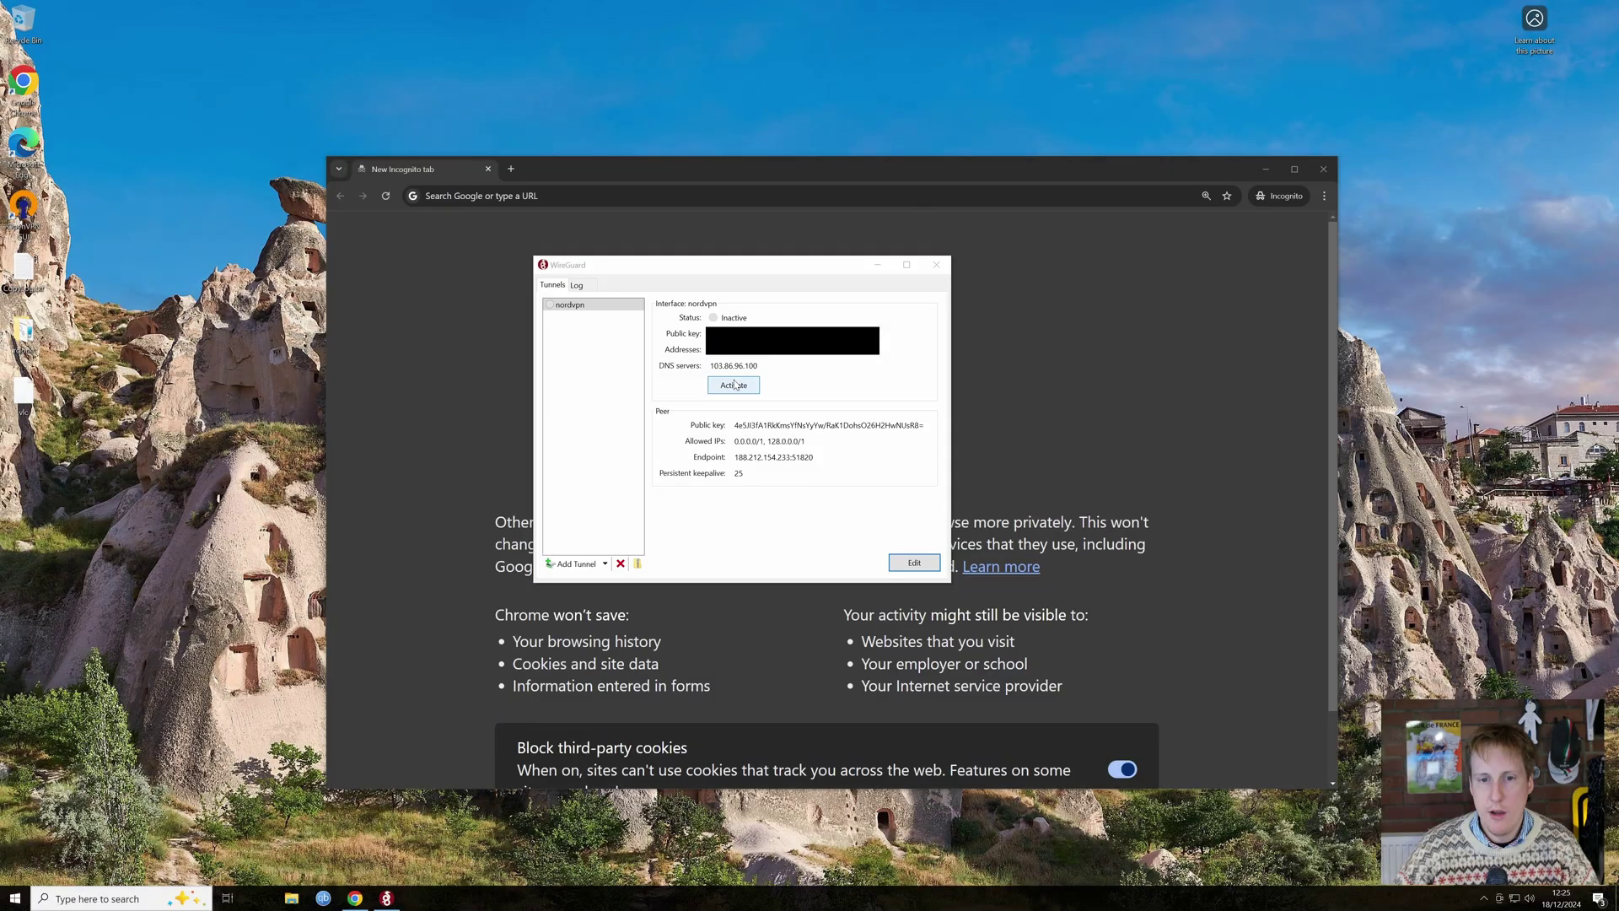
left_click(746, 388)
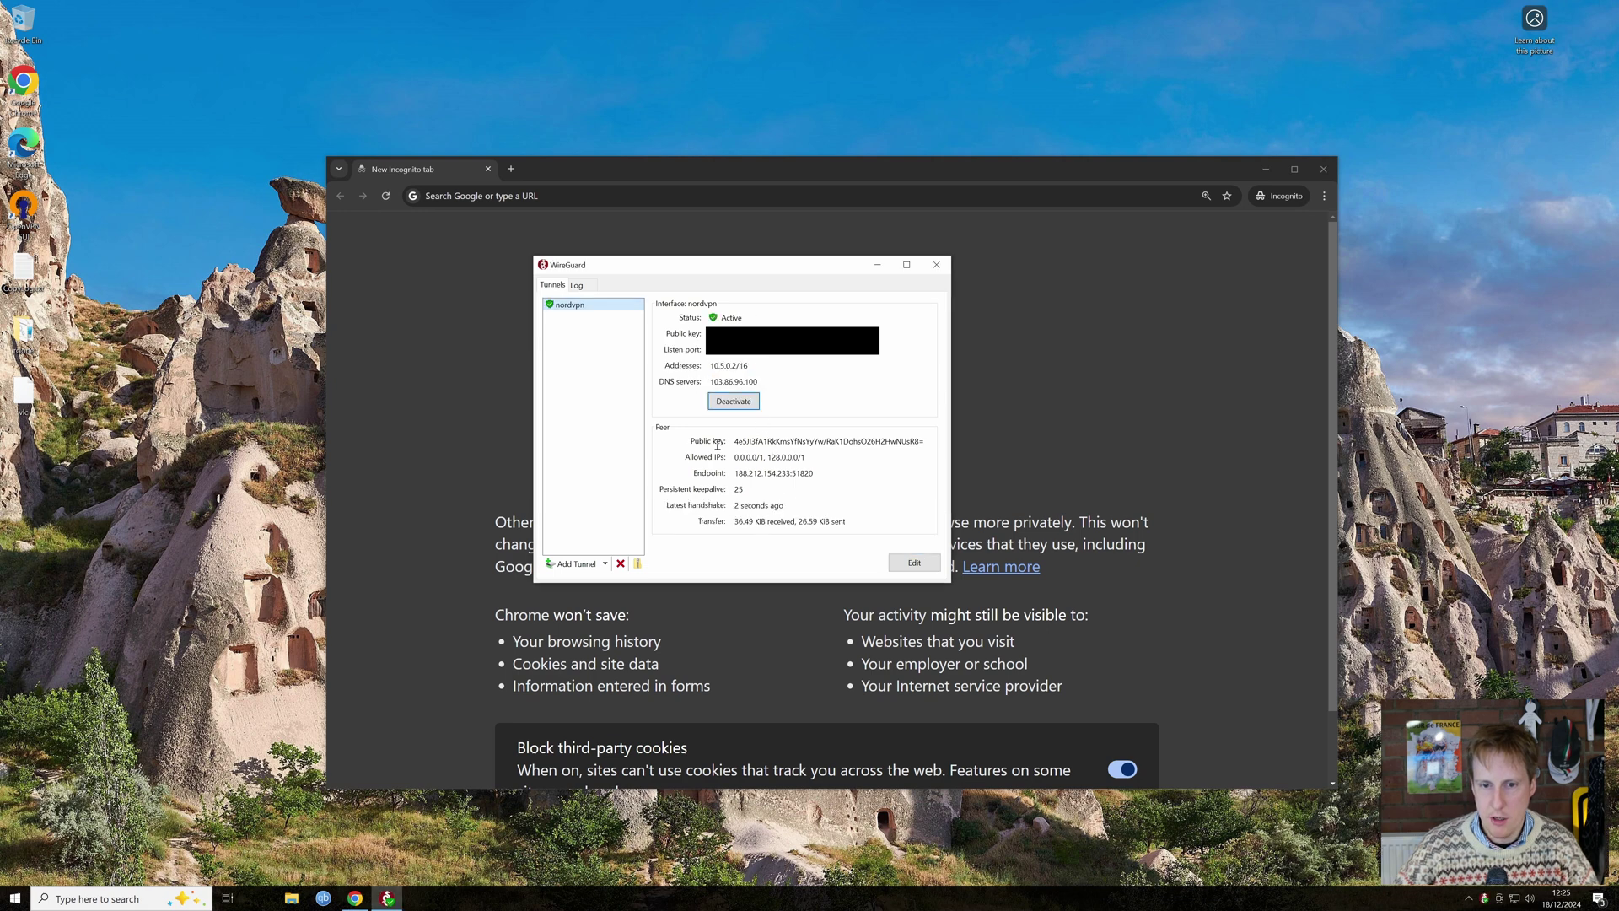
left_click(490, 198)
- Load fast.com, then open Speedtest by Ookla from a 'speed test' search in a new tab
type("fa")
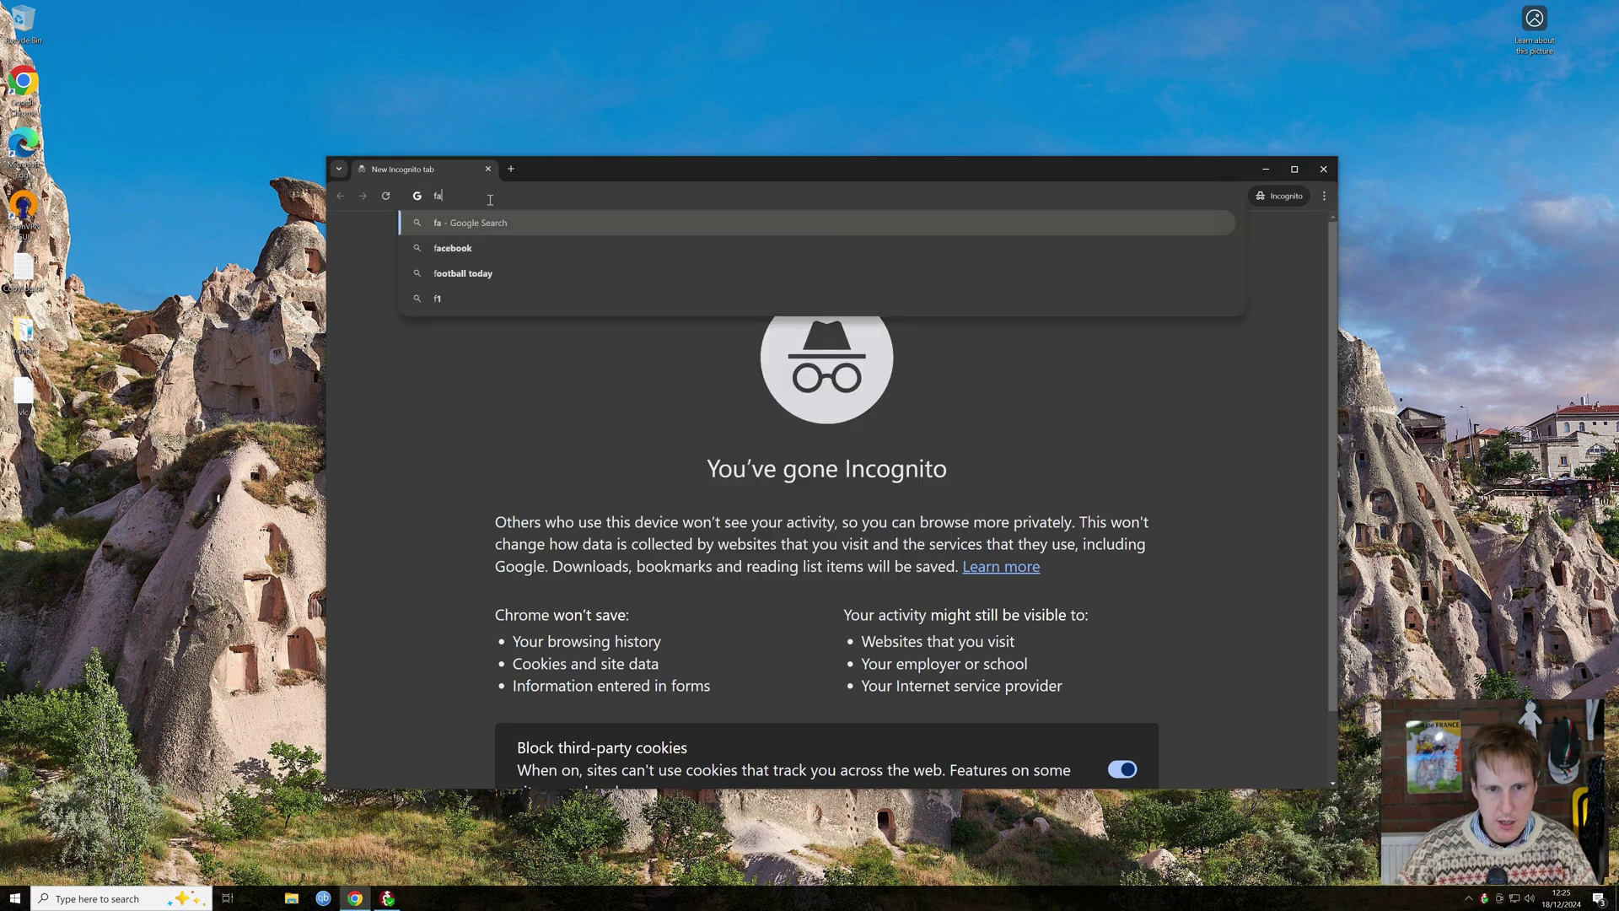
type("st.com")
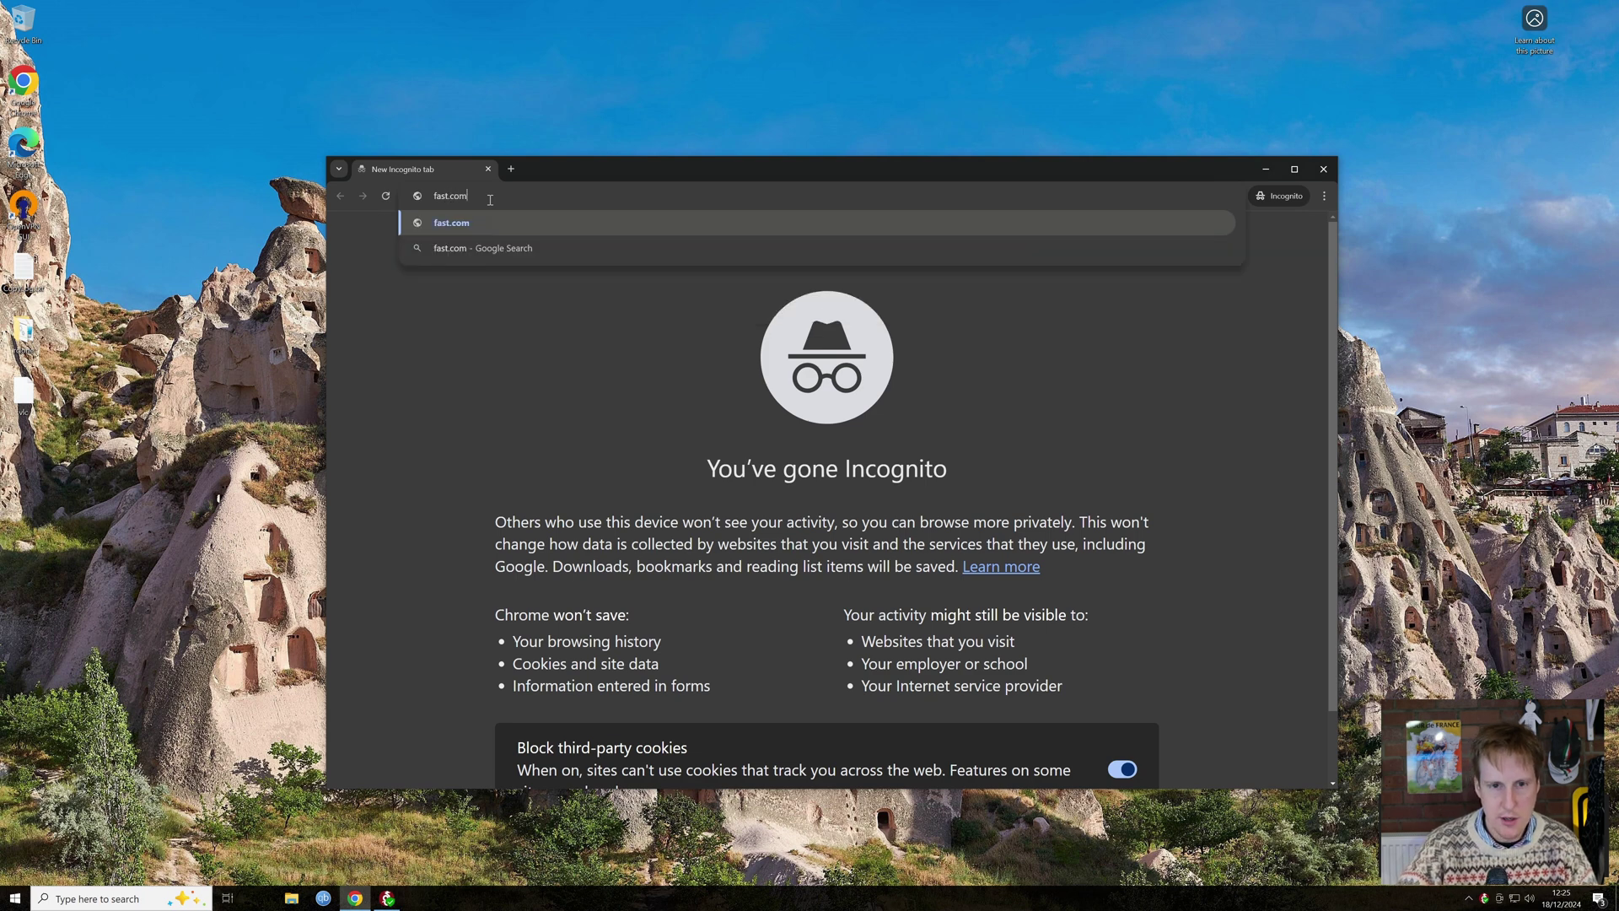
key("Return")
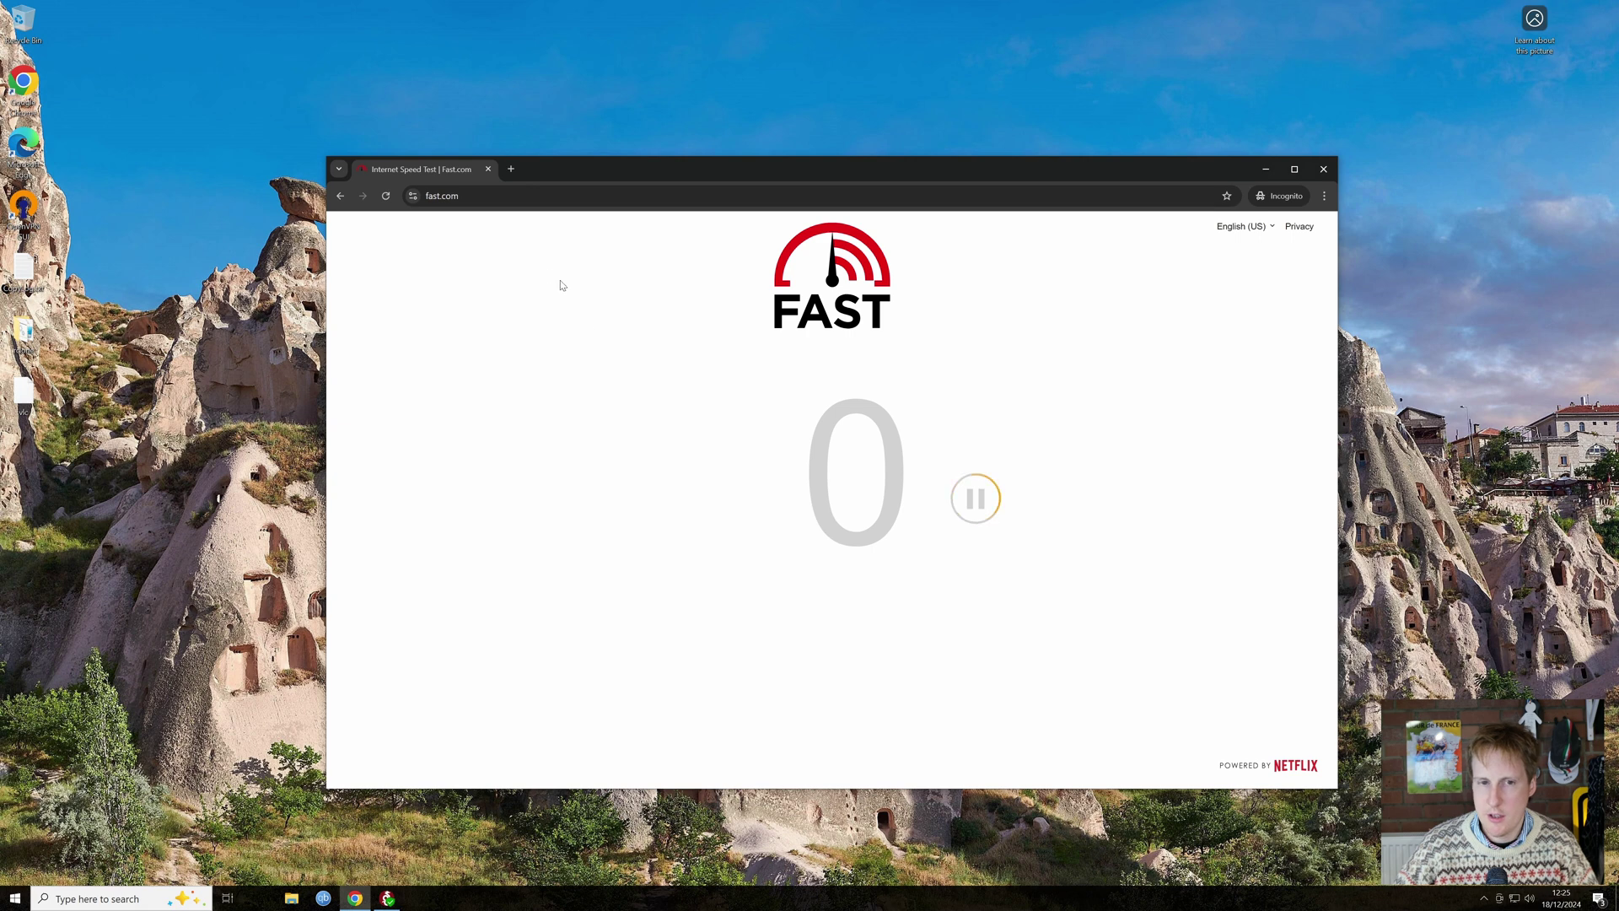
left_click(512, 169)
type("op")
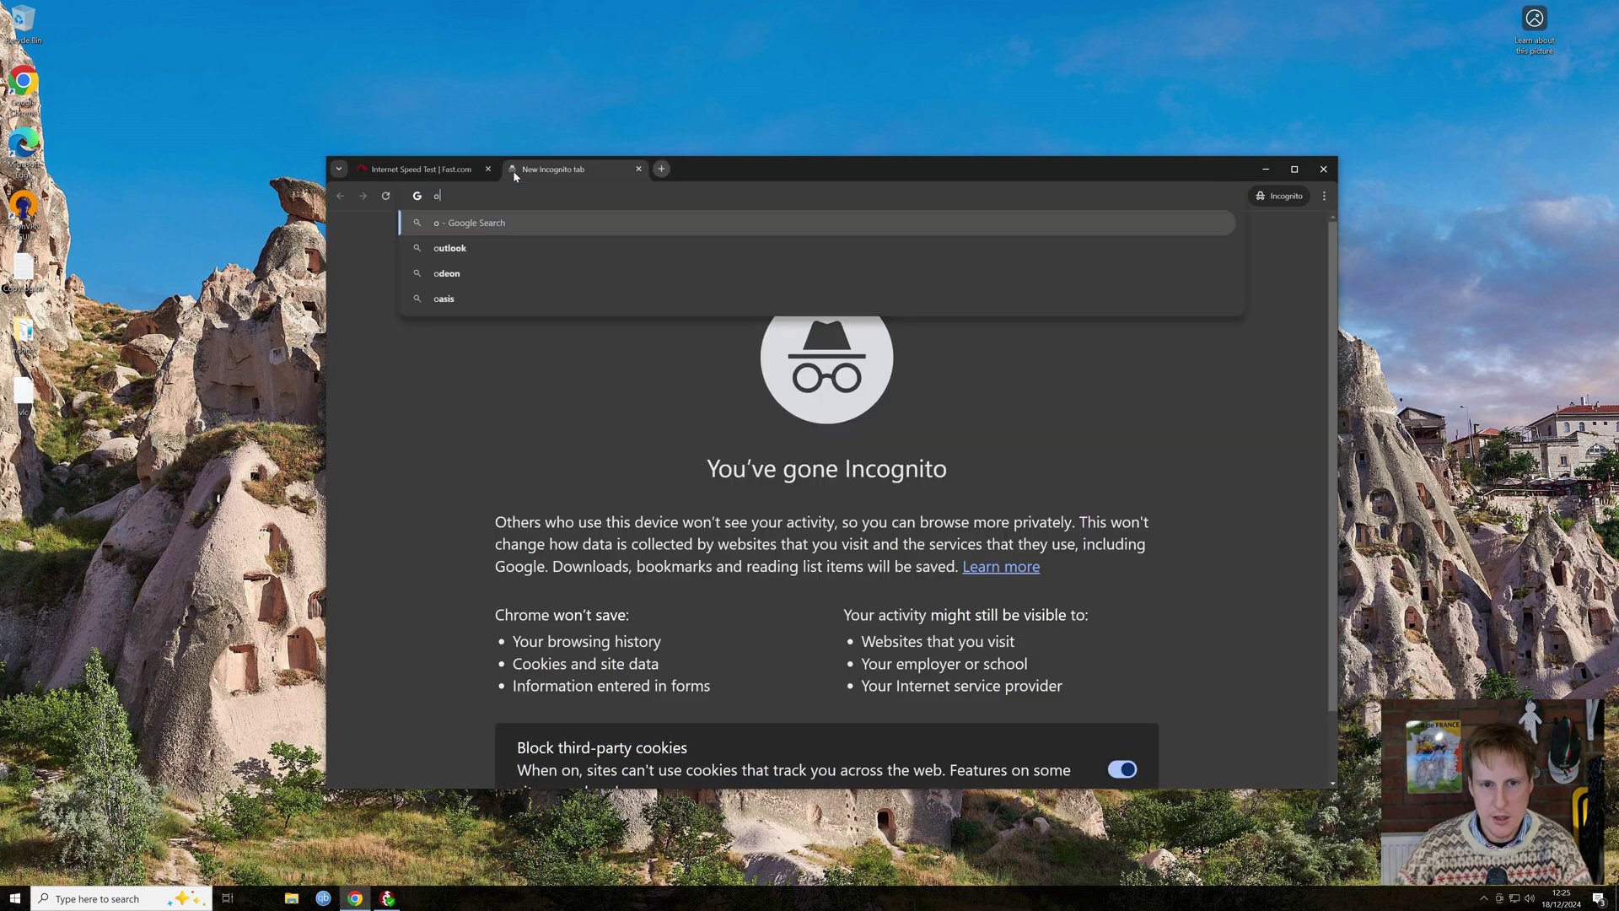
key("BackSpace")
key("BackSpace")
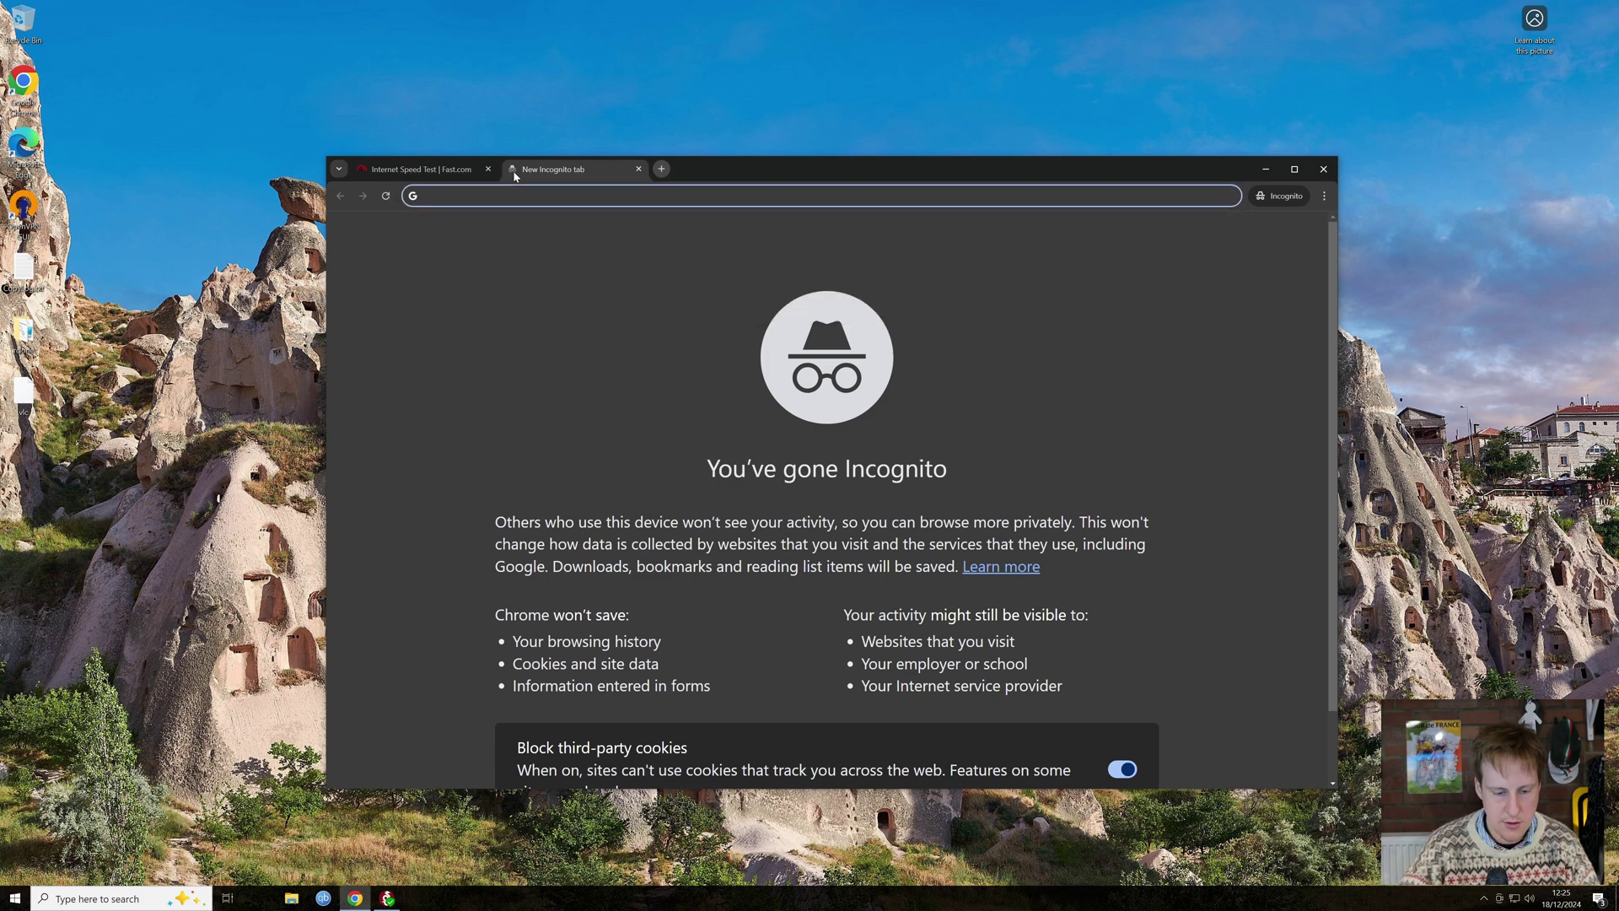
type("speed test")
key("Return")
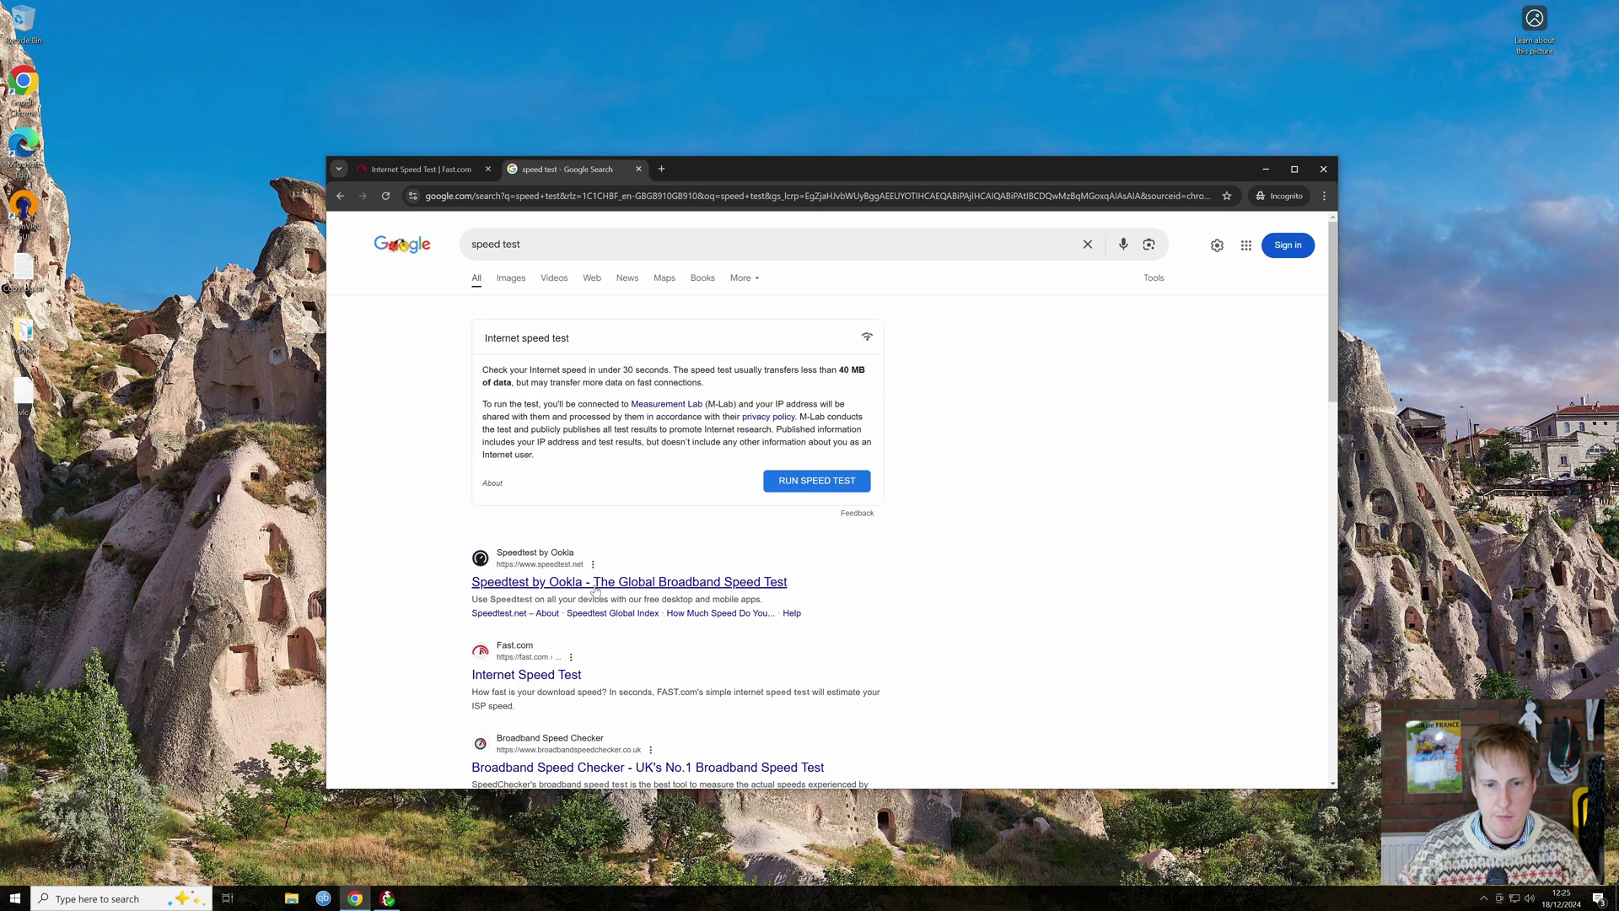
left_click(596, 582)
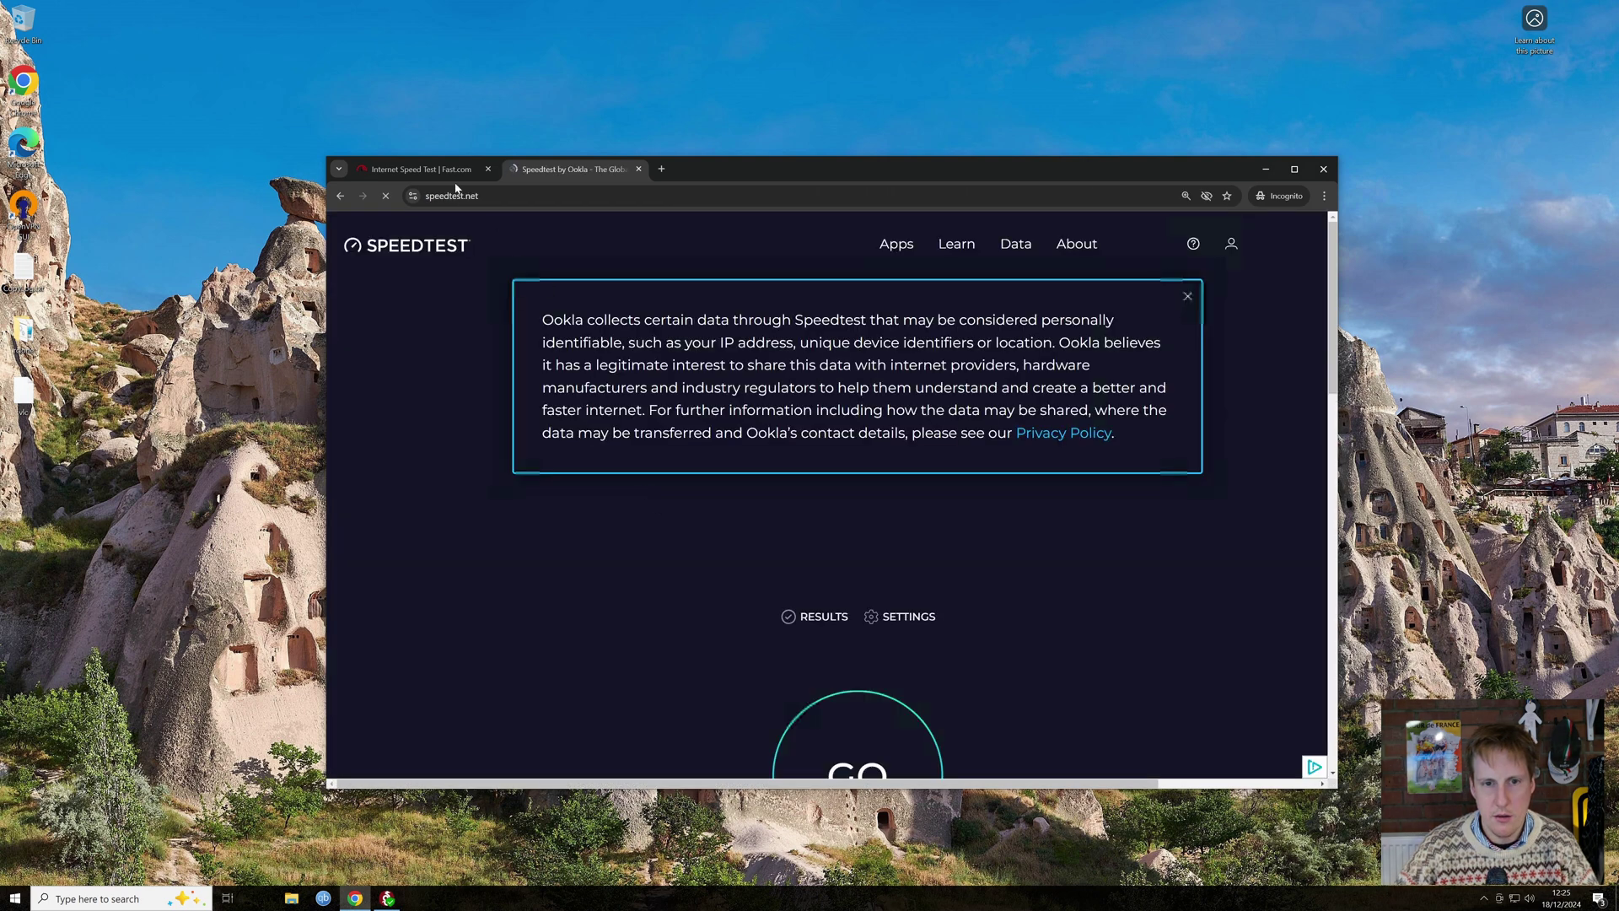
- Close the Fast.com tab and run the Speedtest over the VPN, reaching about 1779 Mbps
left_click(452, 169)
left_click(487, 169)
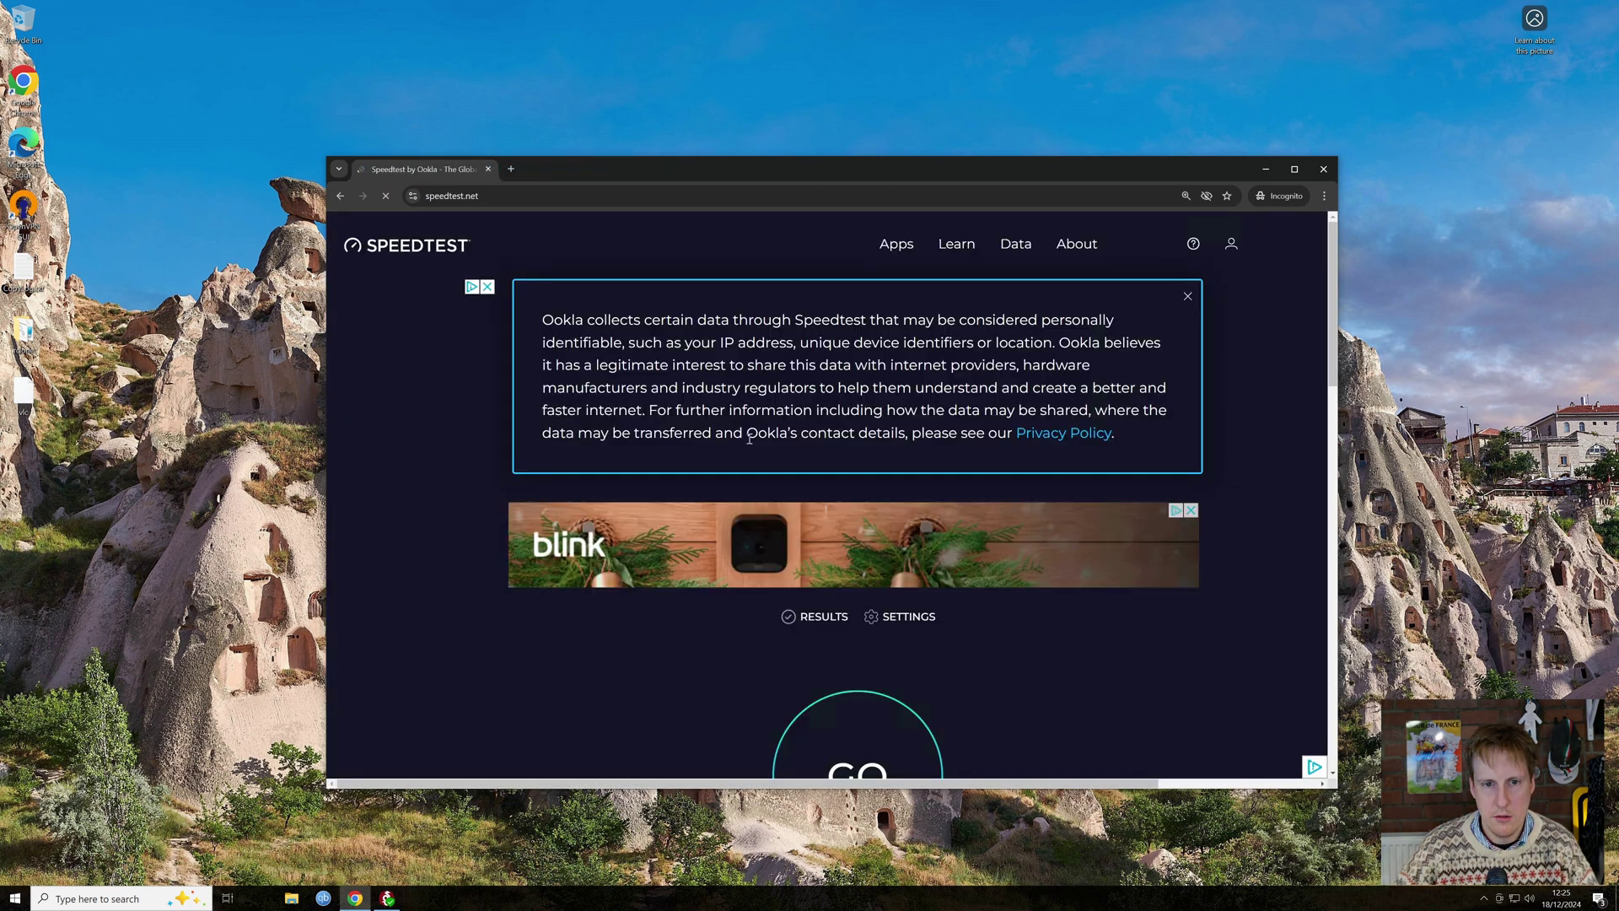
scroll(757, 508, "down", 2)
scroll(757, 509, "down", 2)
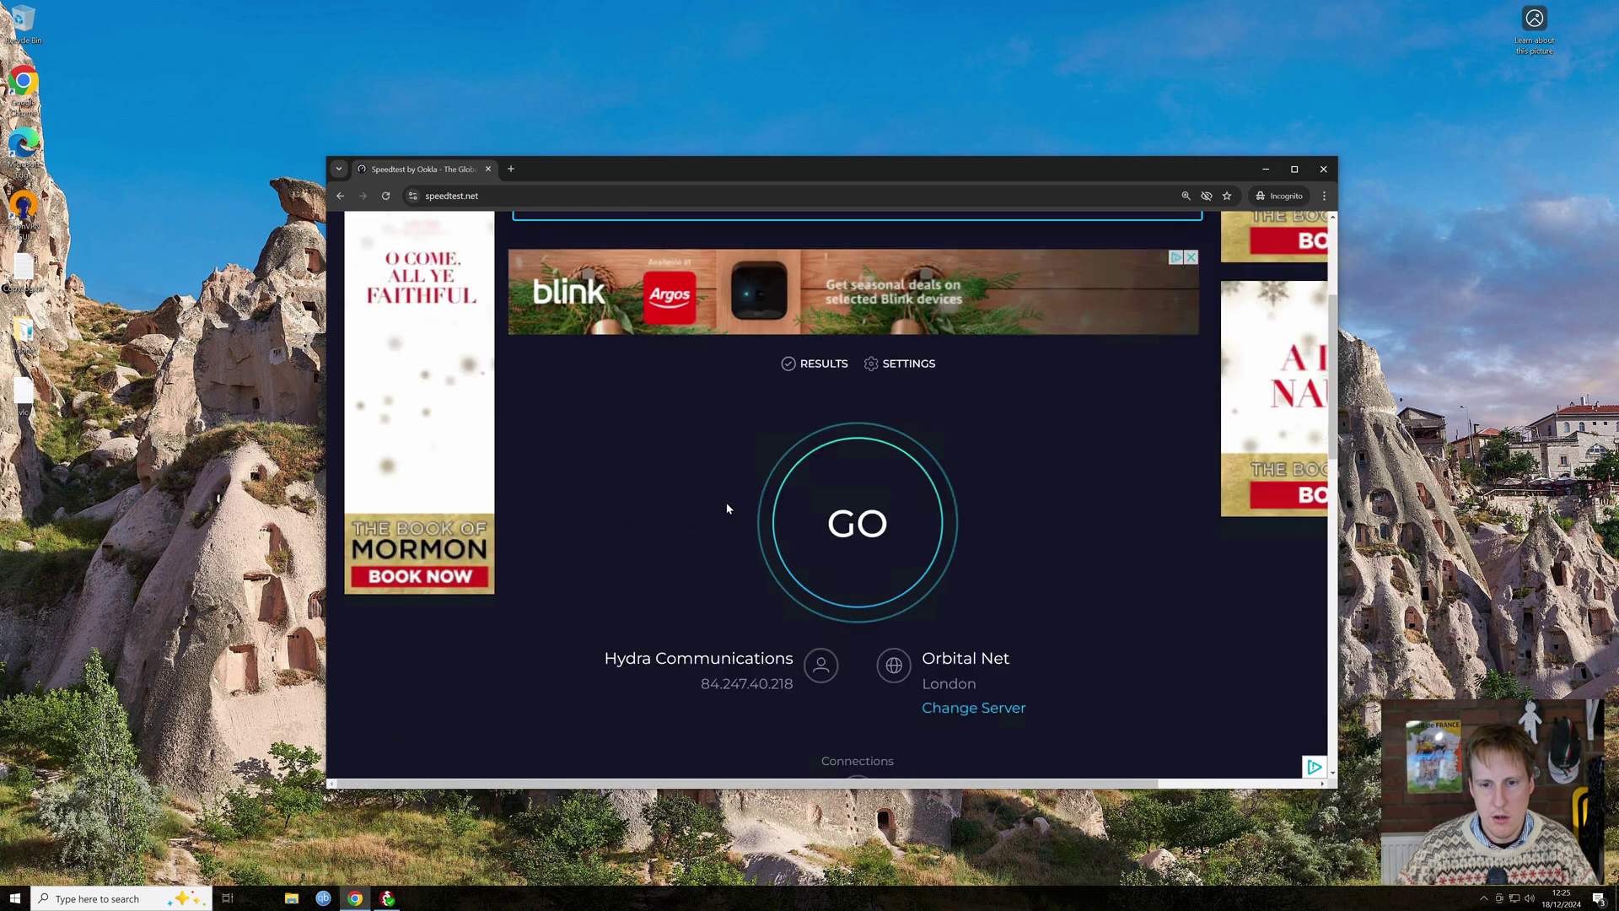
scroll(735, 506, "down", 1)
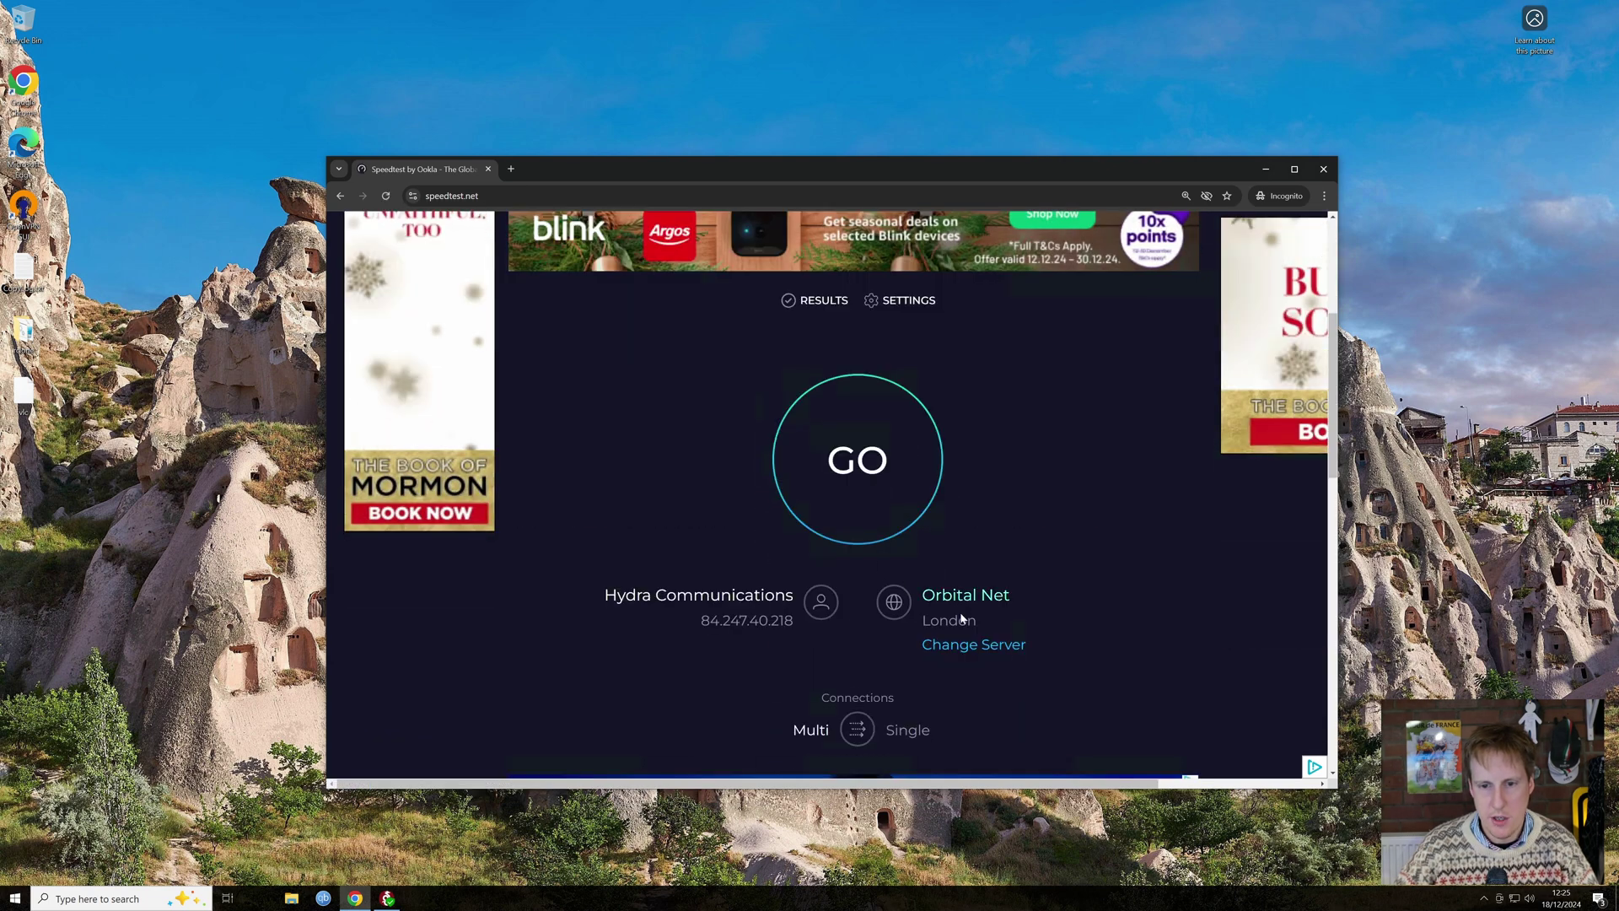
left_click(859, 462)
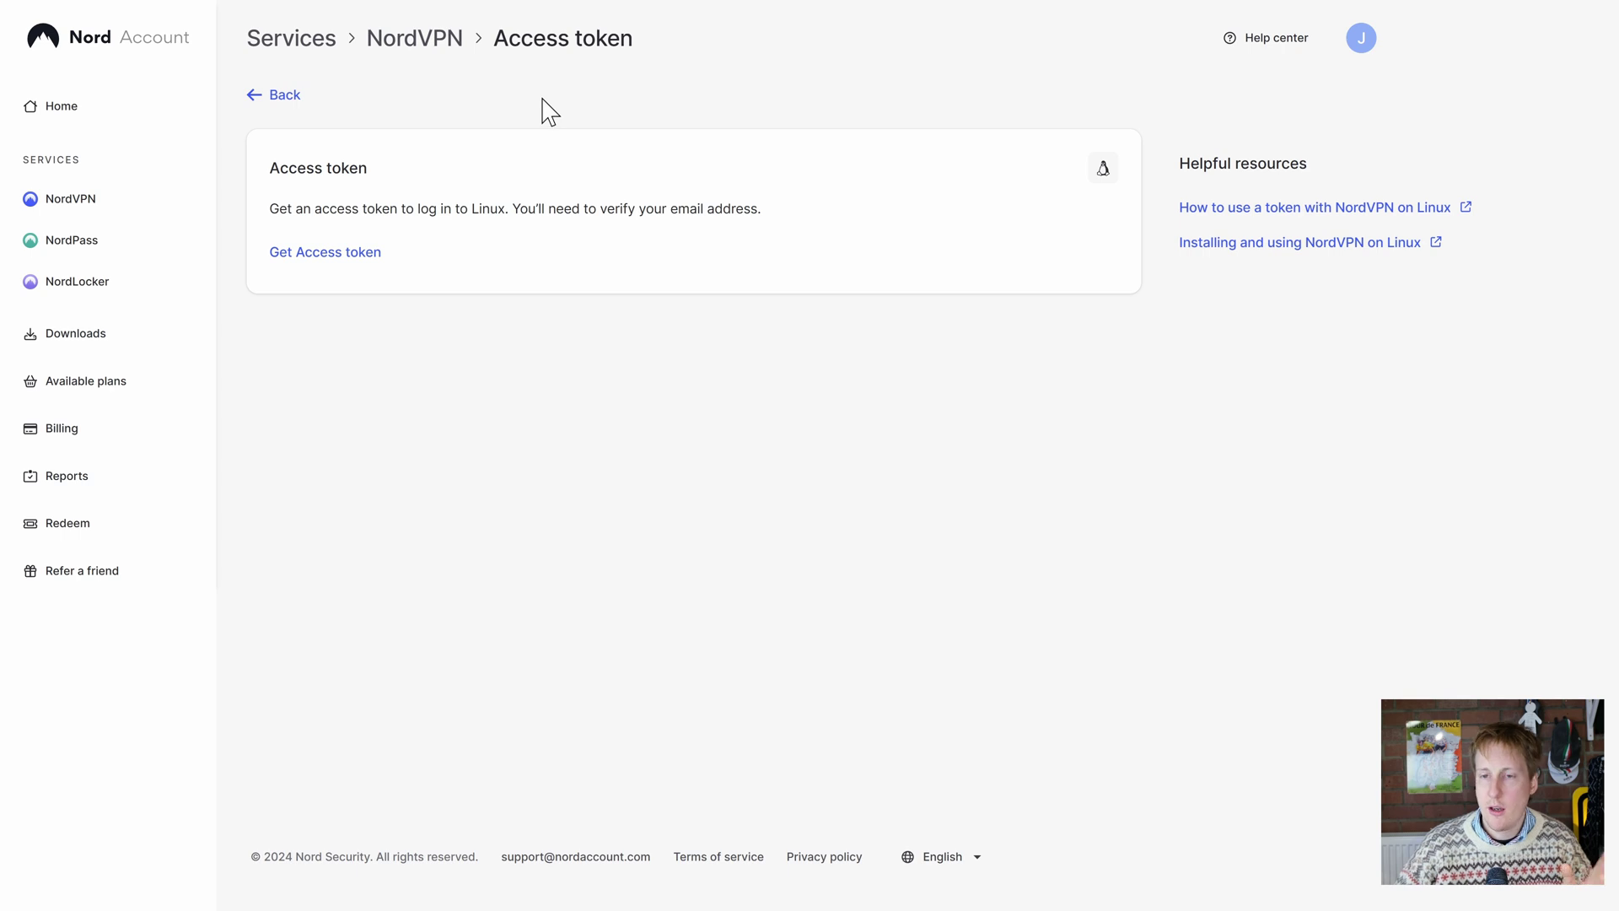
- Use Get Access token on the NordVPN Access token page to reach the Verify your email screen
left_click(334, 267)
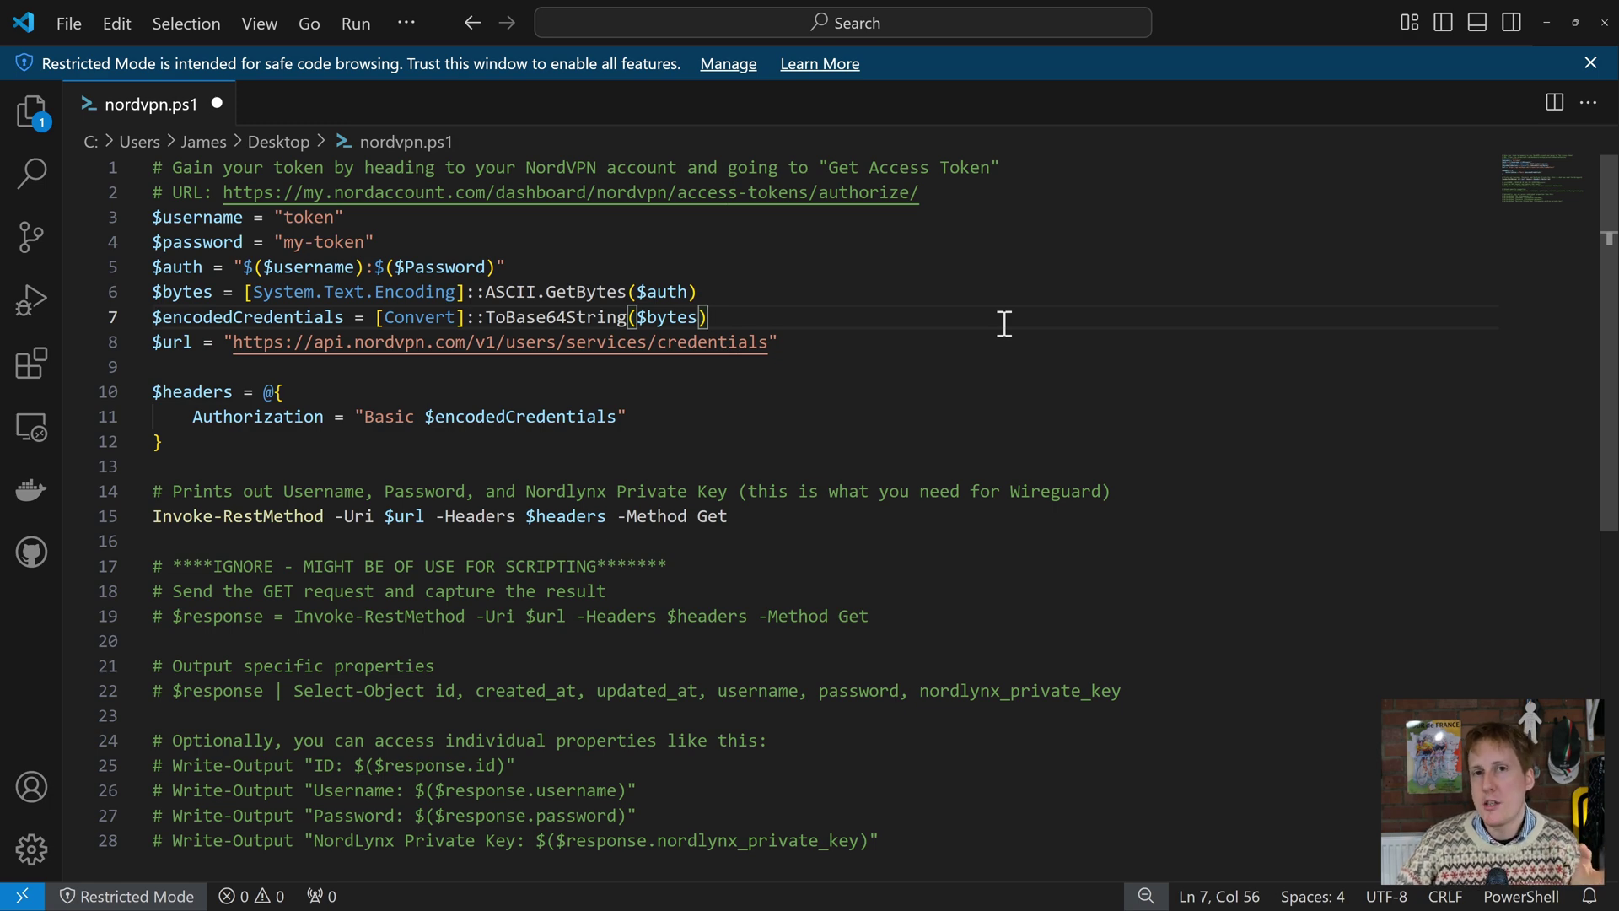
- Review the script's API URL, my-token placeholder and optional comments, then open the View menu
left_click_drag(224, 343, 814, 346)
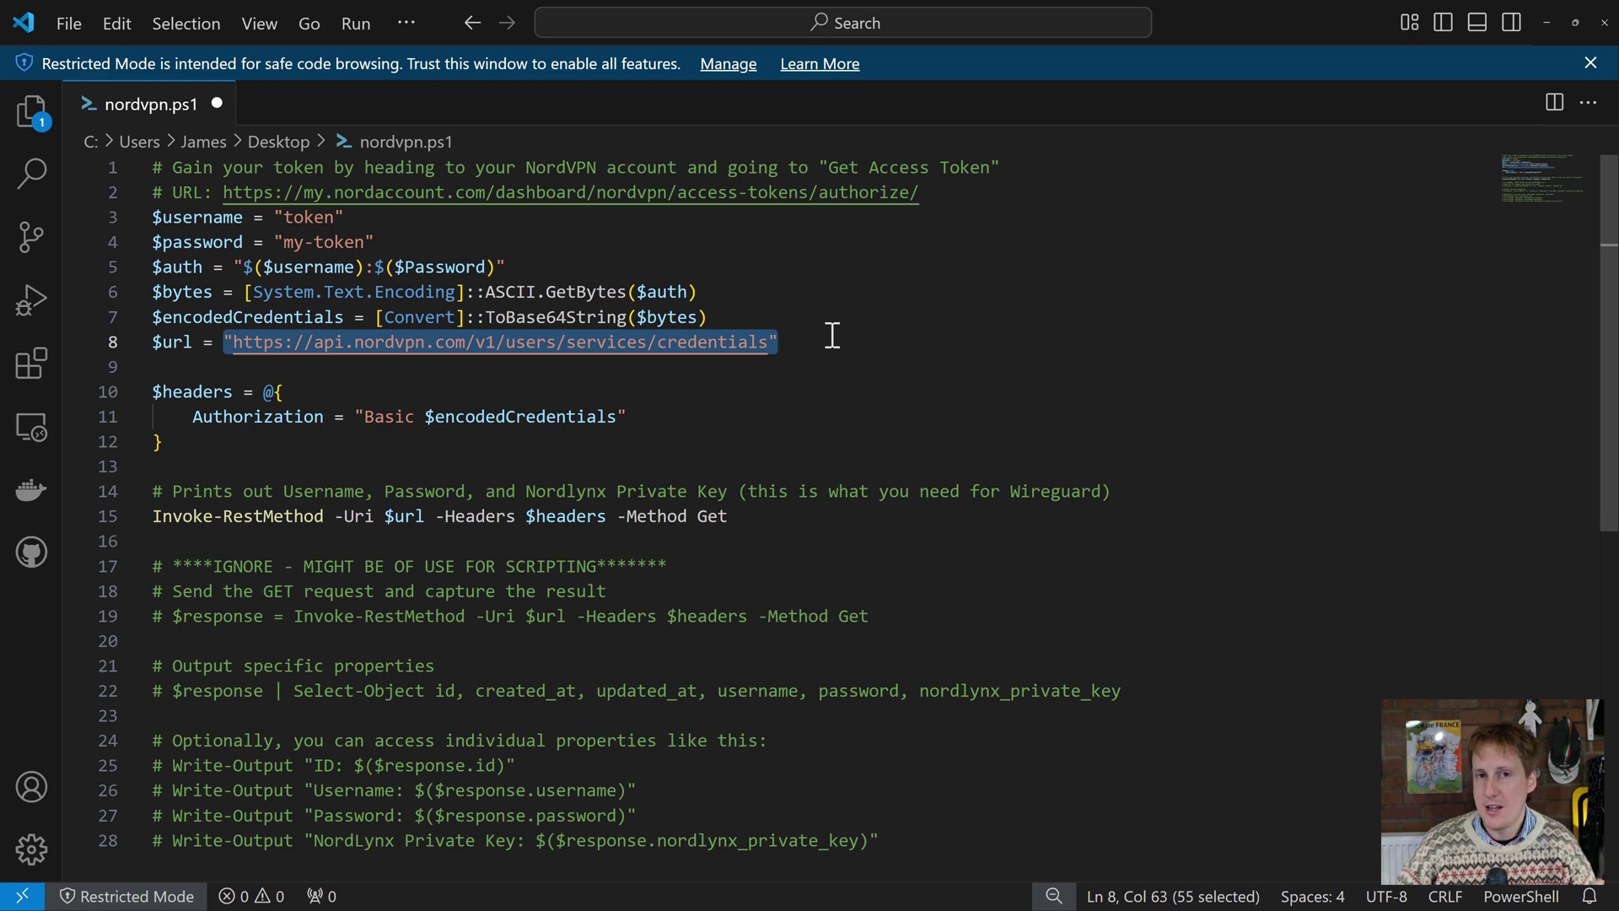
left_click(690, 340)
left_click(301, 217)
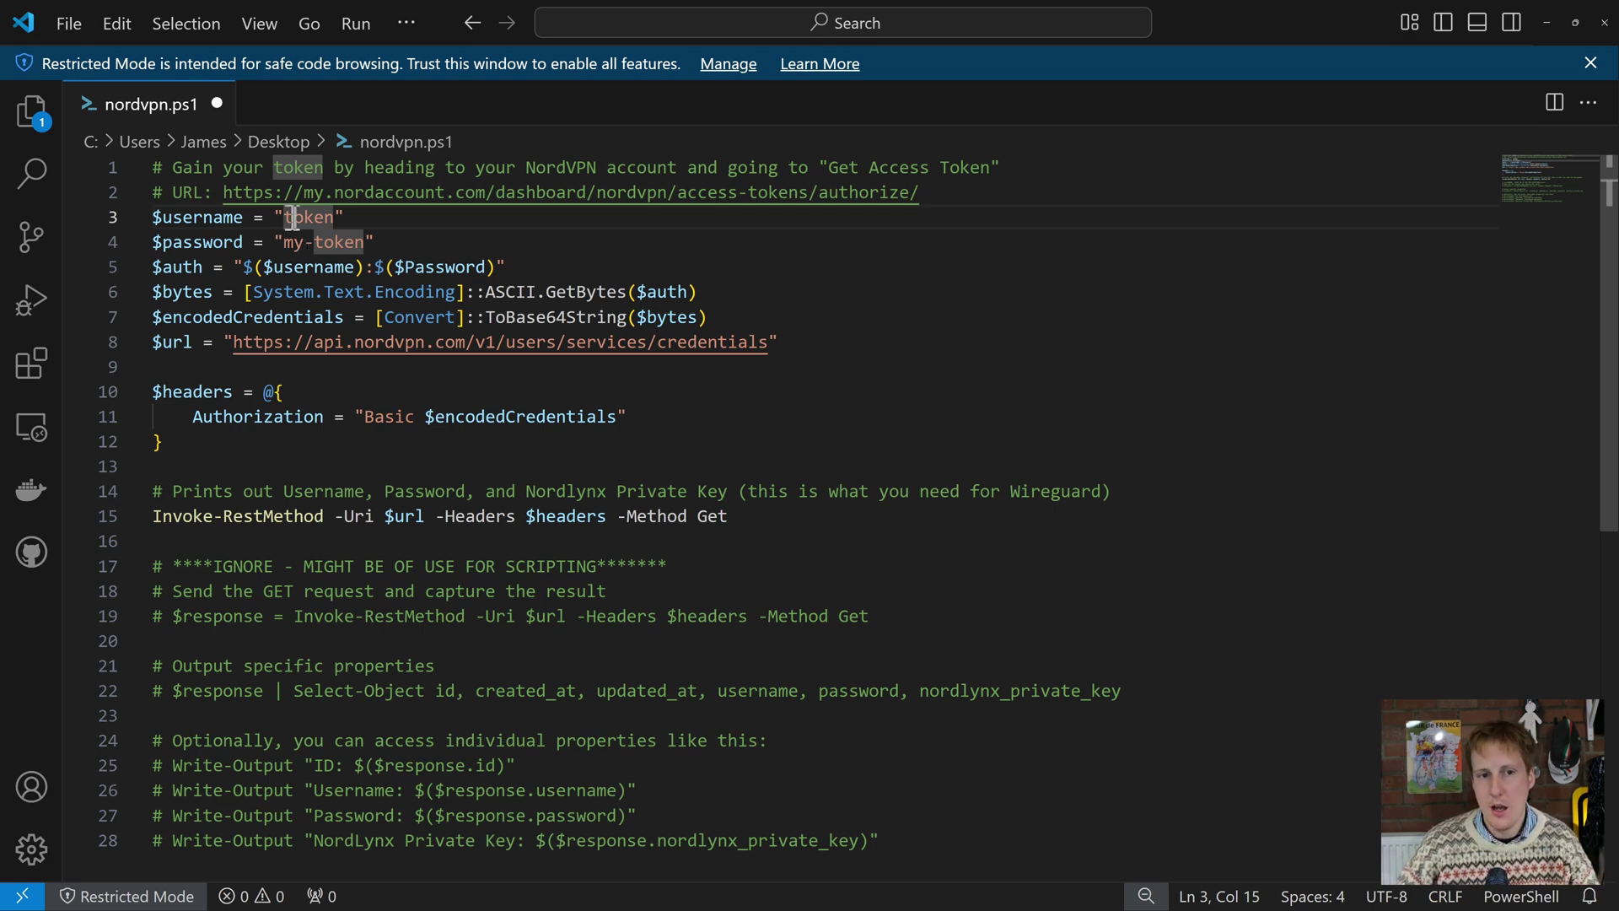
left_click(287, 243)
left_click_drag(287, 245, 366, 245)
left_click(597, 251)
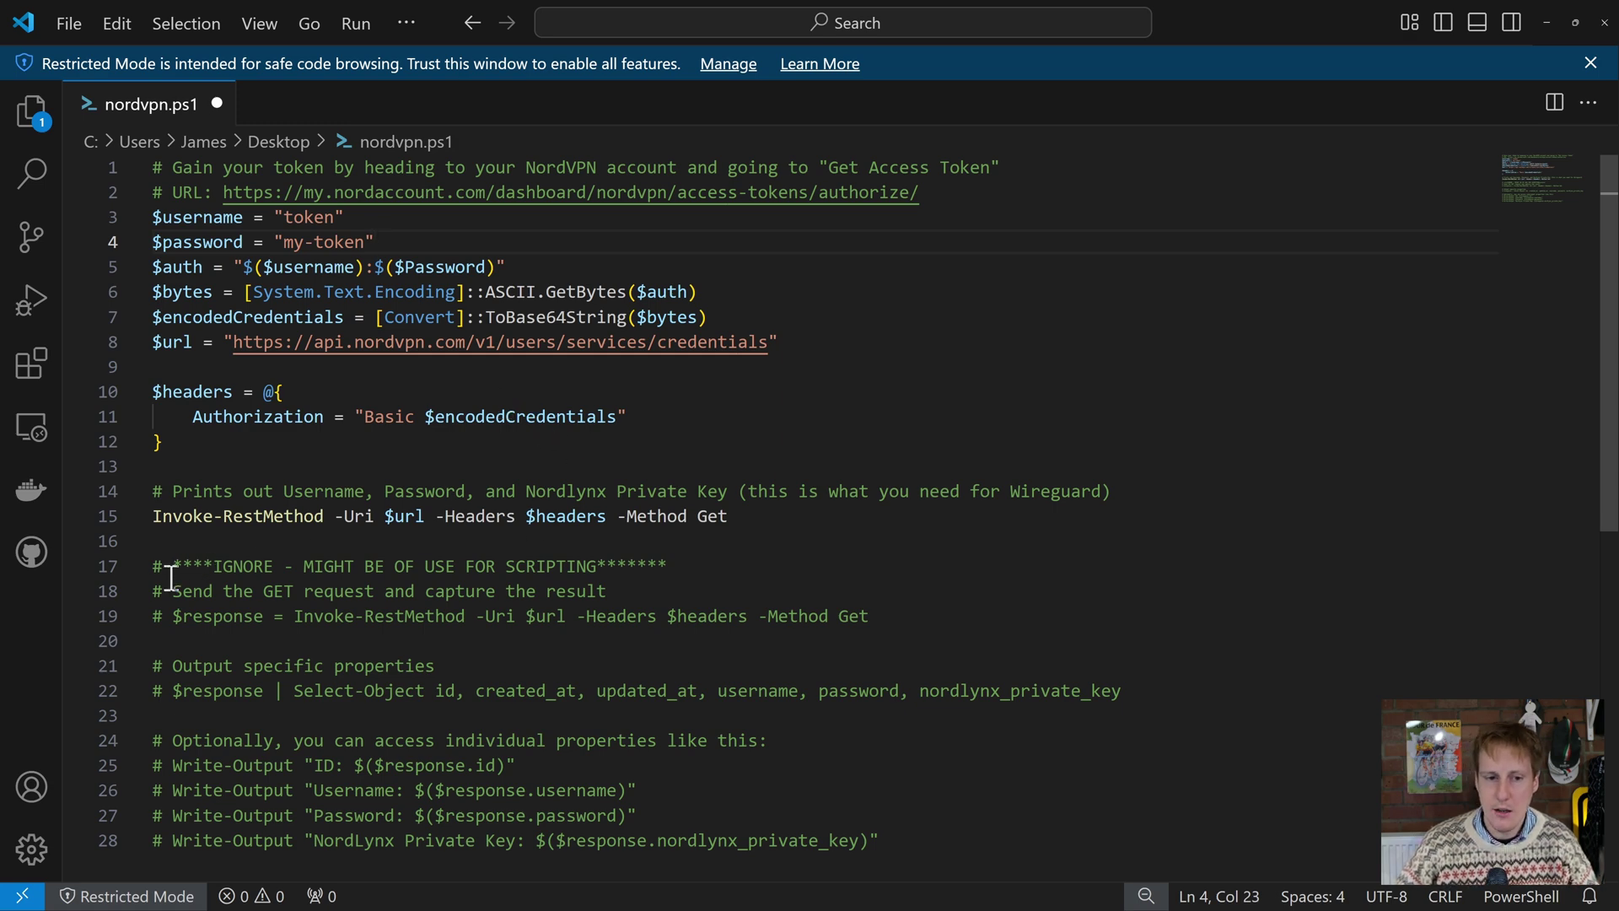
left_click_drag(172, 566, 868, 615)
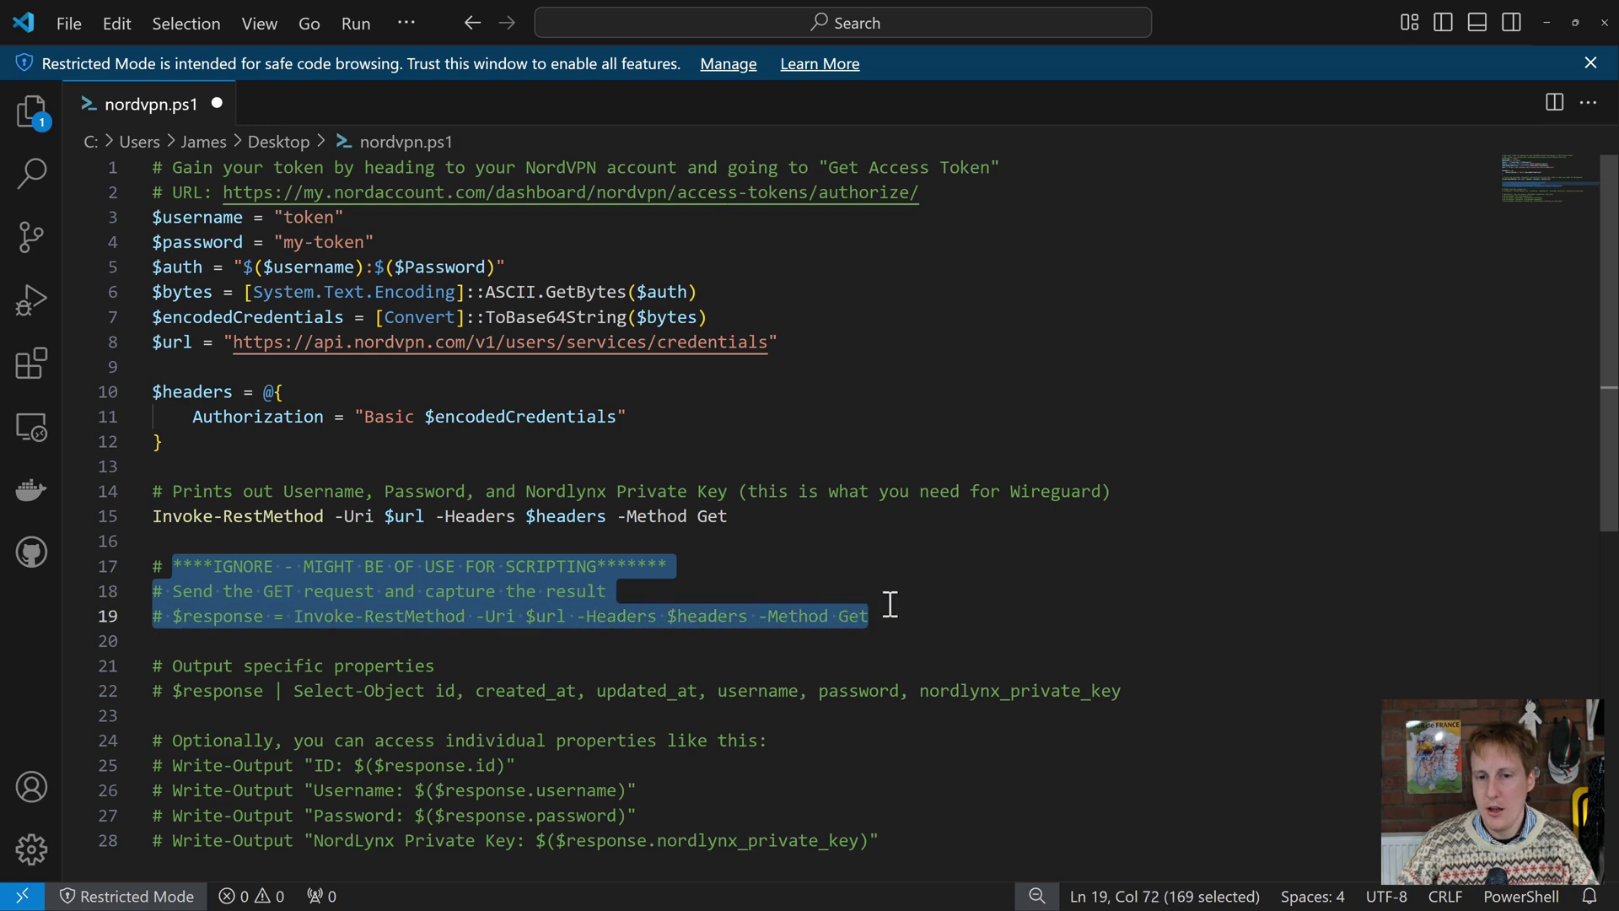
left_click(711, 564)
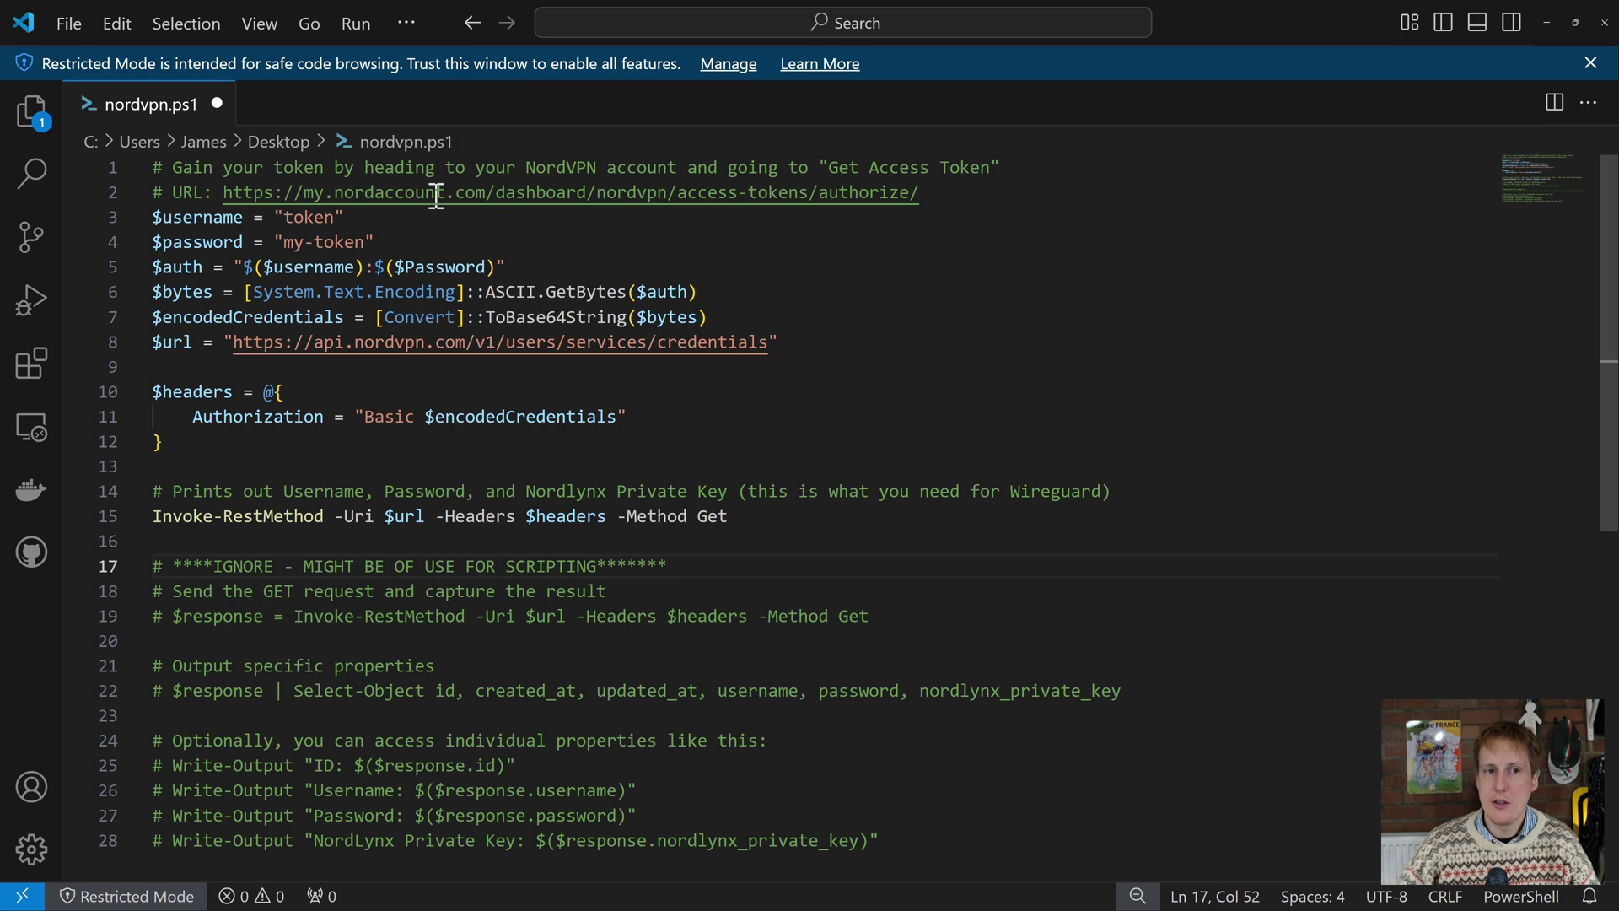
left_click(264, 23)
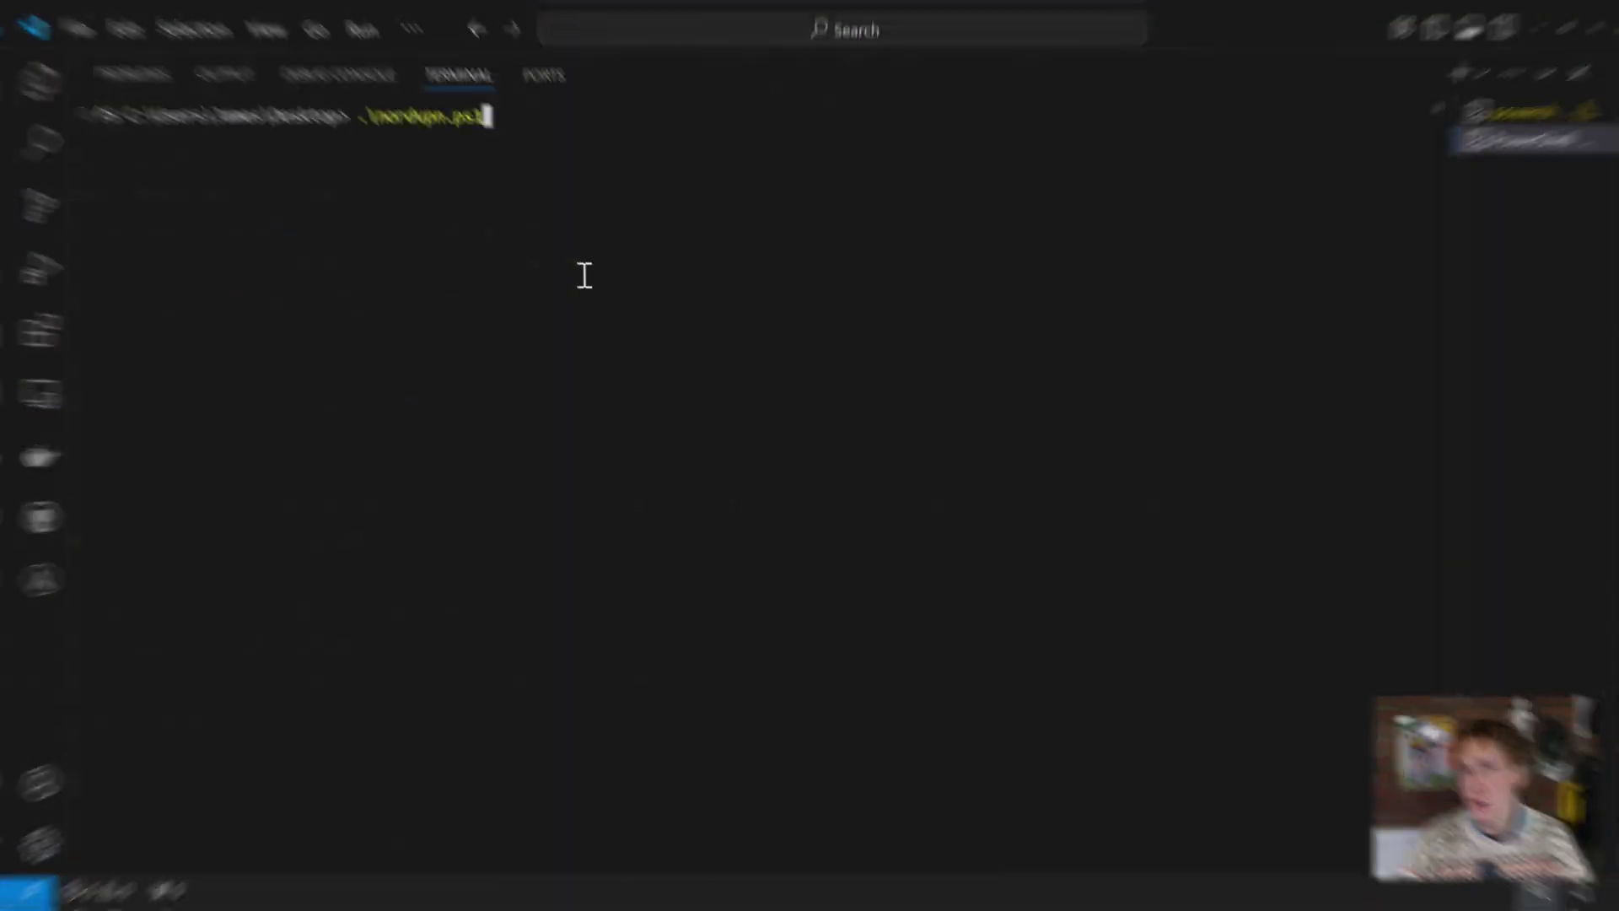
- Run .\nordvpn.ps1 and select the printed nordlynx_private_key value in the terminal
key("Return")
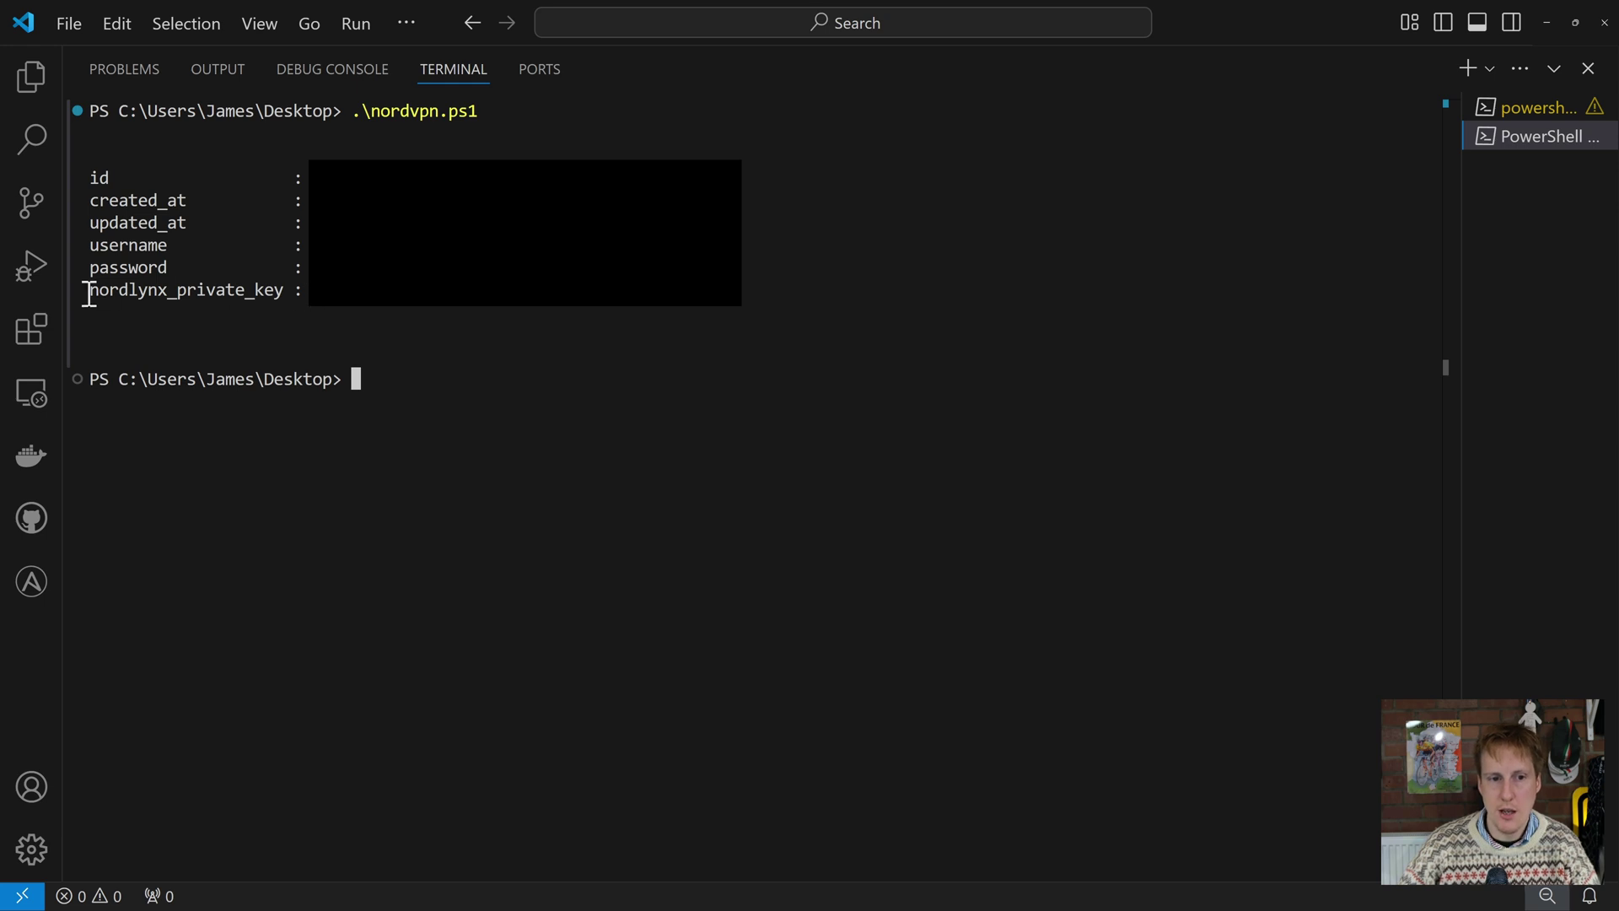
left_click_drag(87, 289, 295, 294)
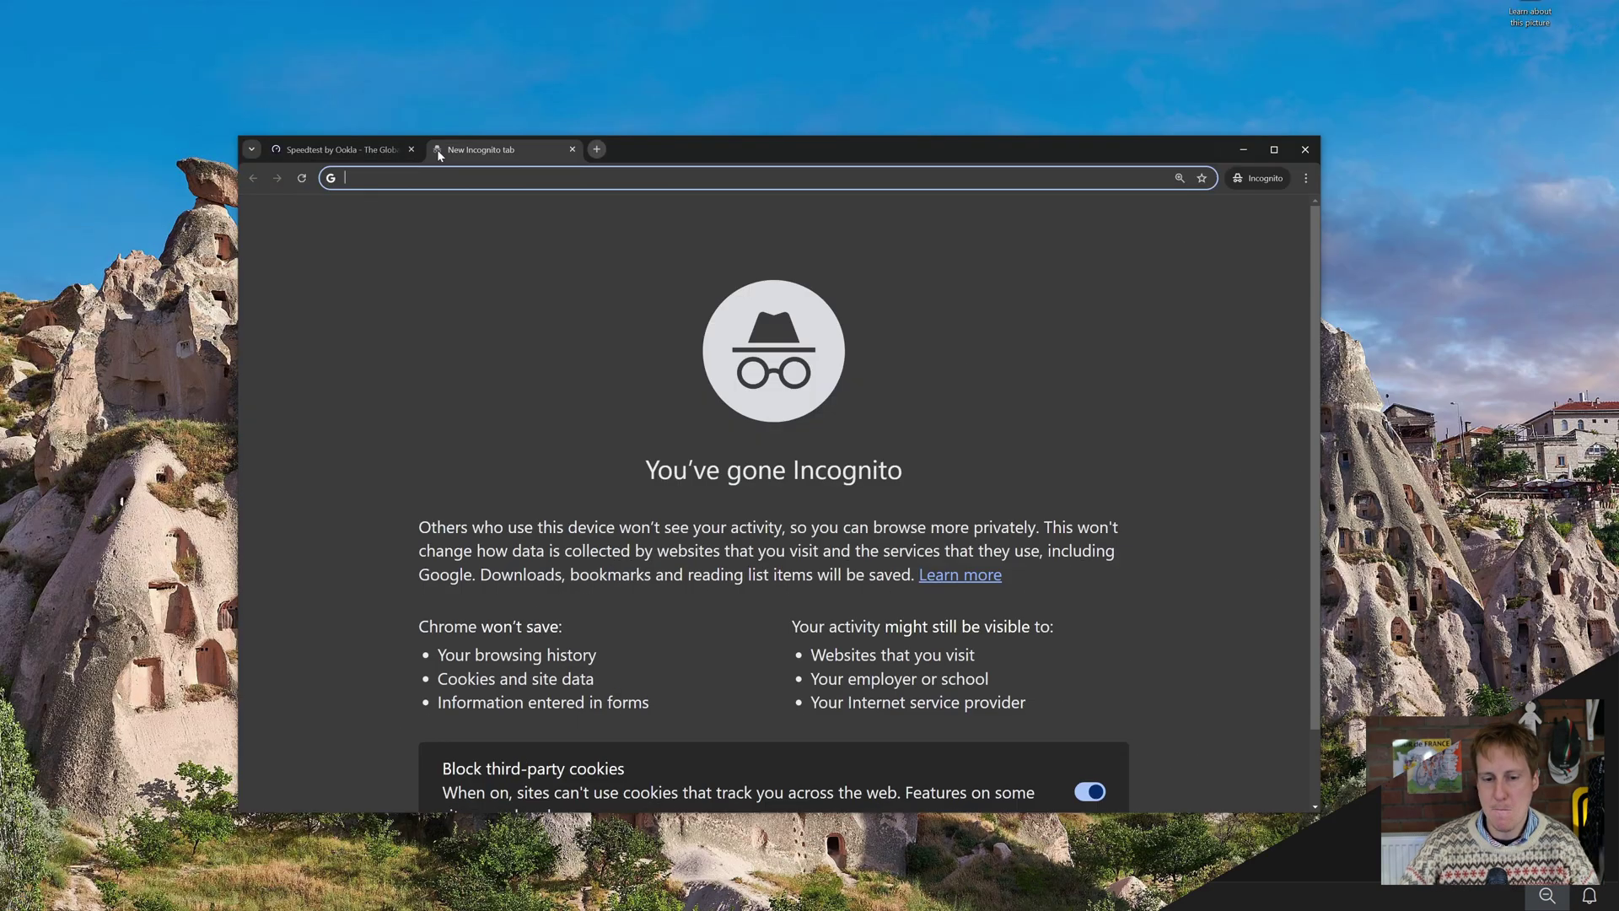
- Open the Nord Configs server list at 150% zoom in a maximised window
type("https://nord-configs.onrender.com/")
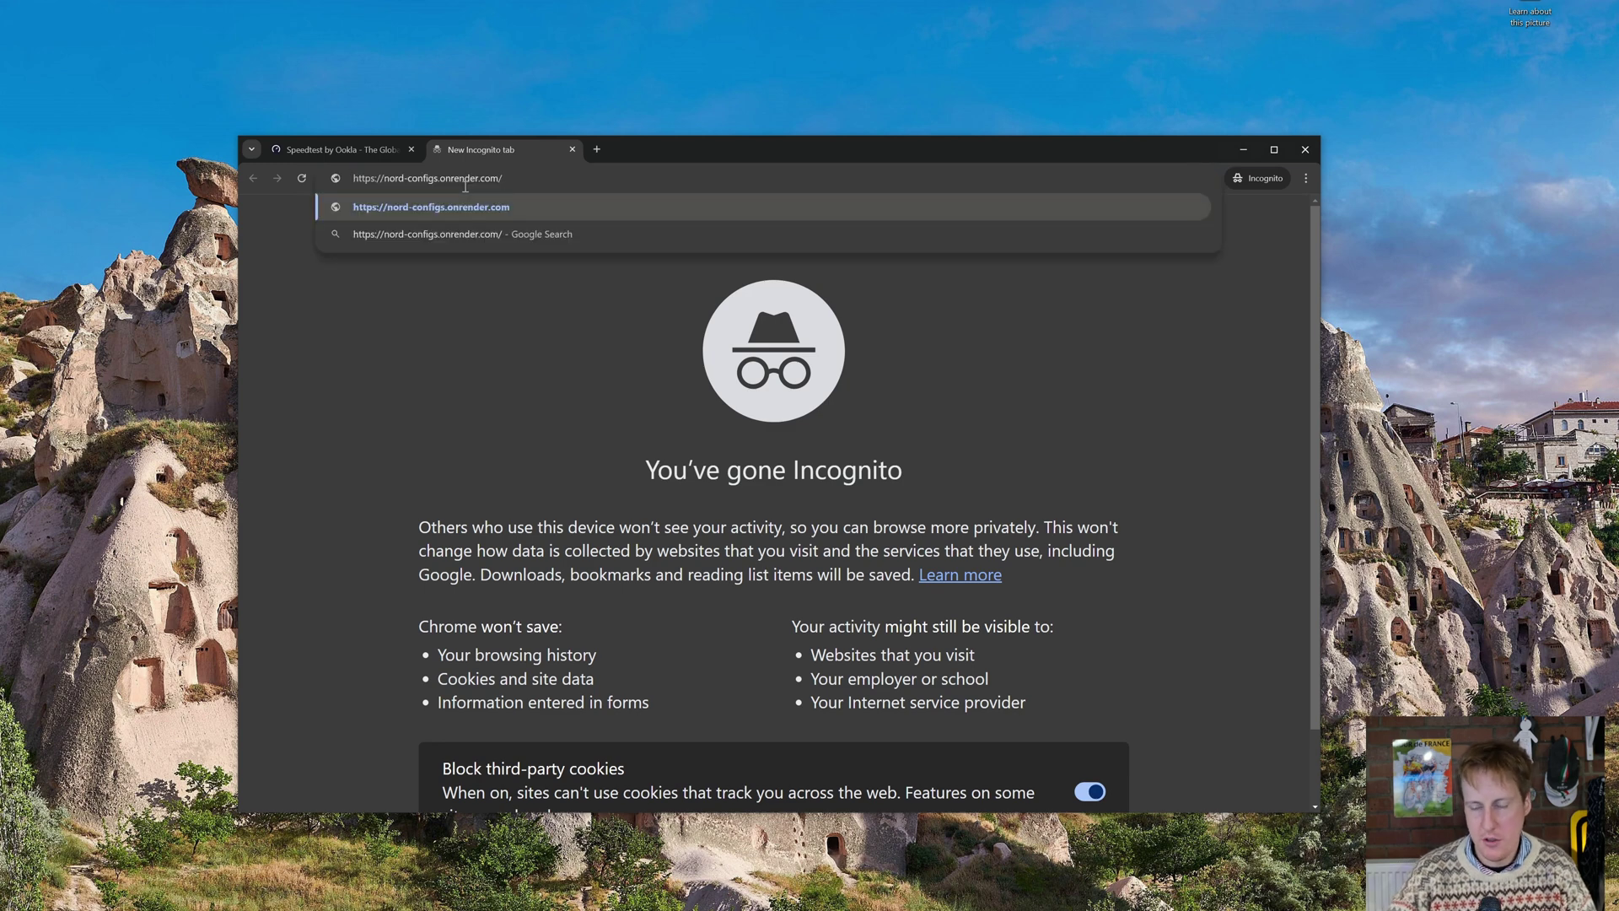
key("Return")
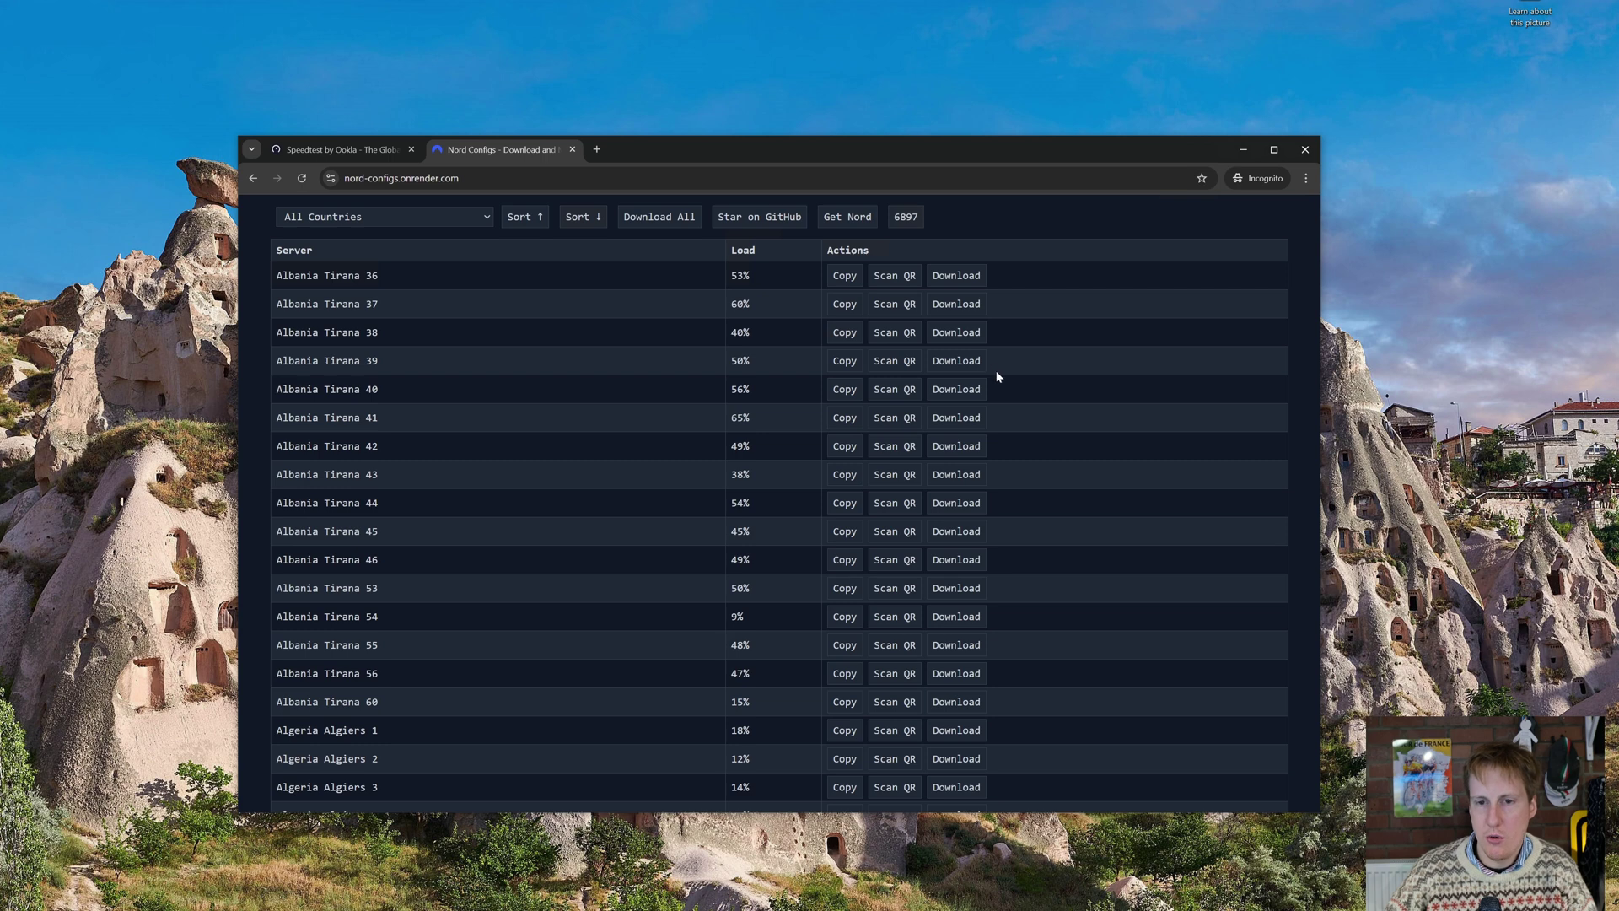
key("ctrl+plus")
key("ctrl+plus")
key("ctrl+plus")
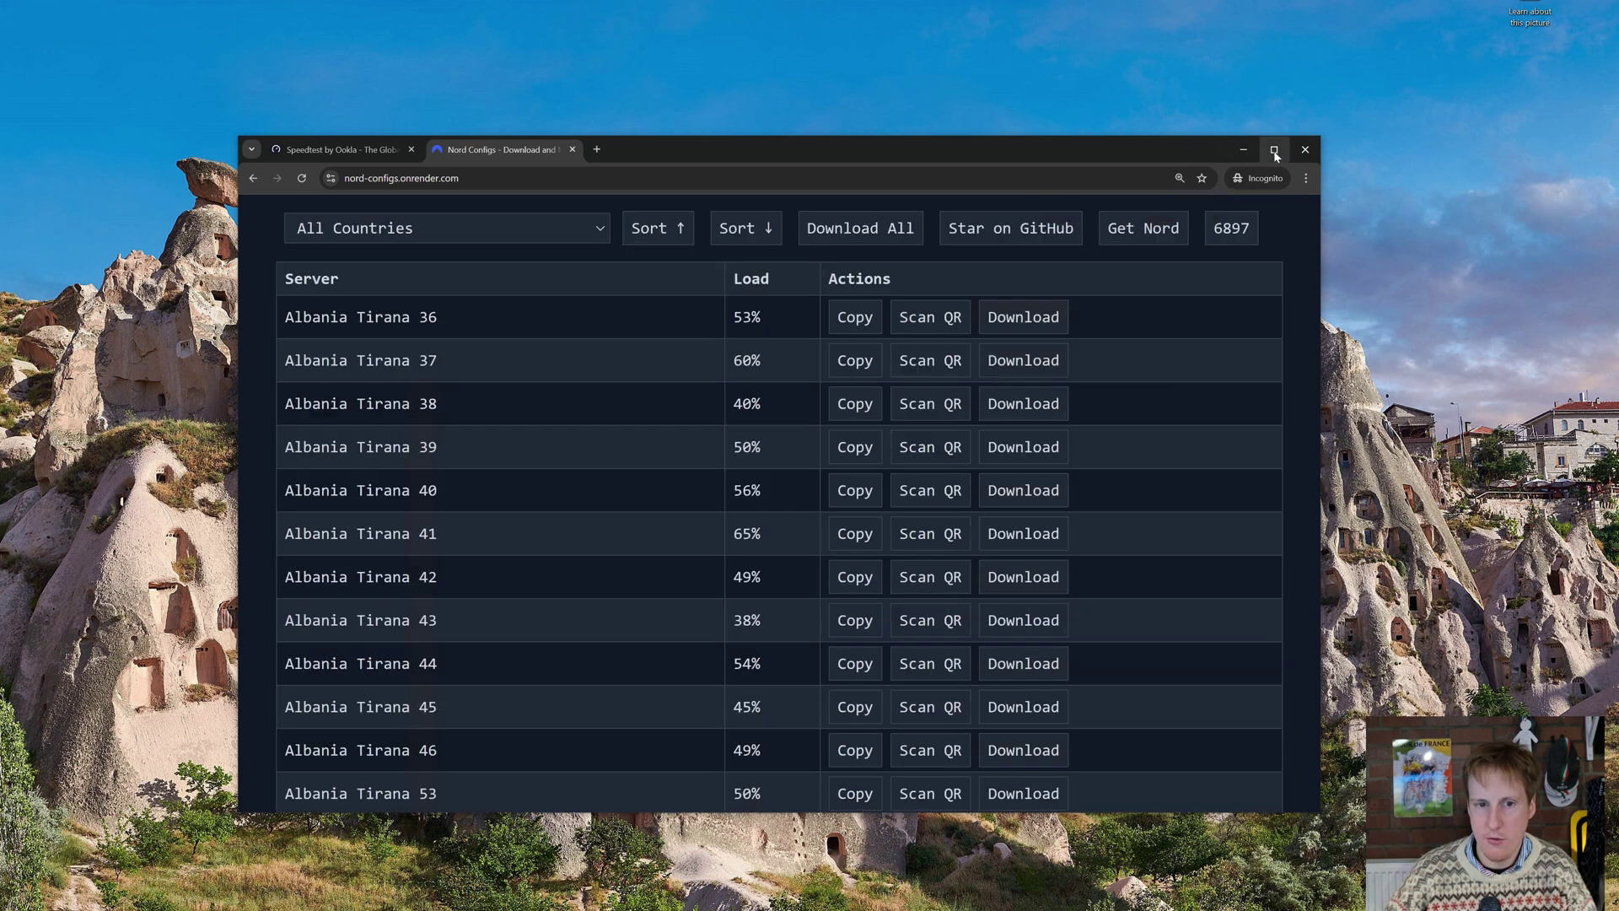
left_click(1275, 152)
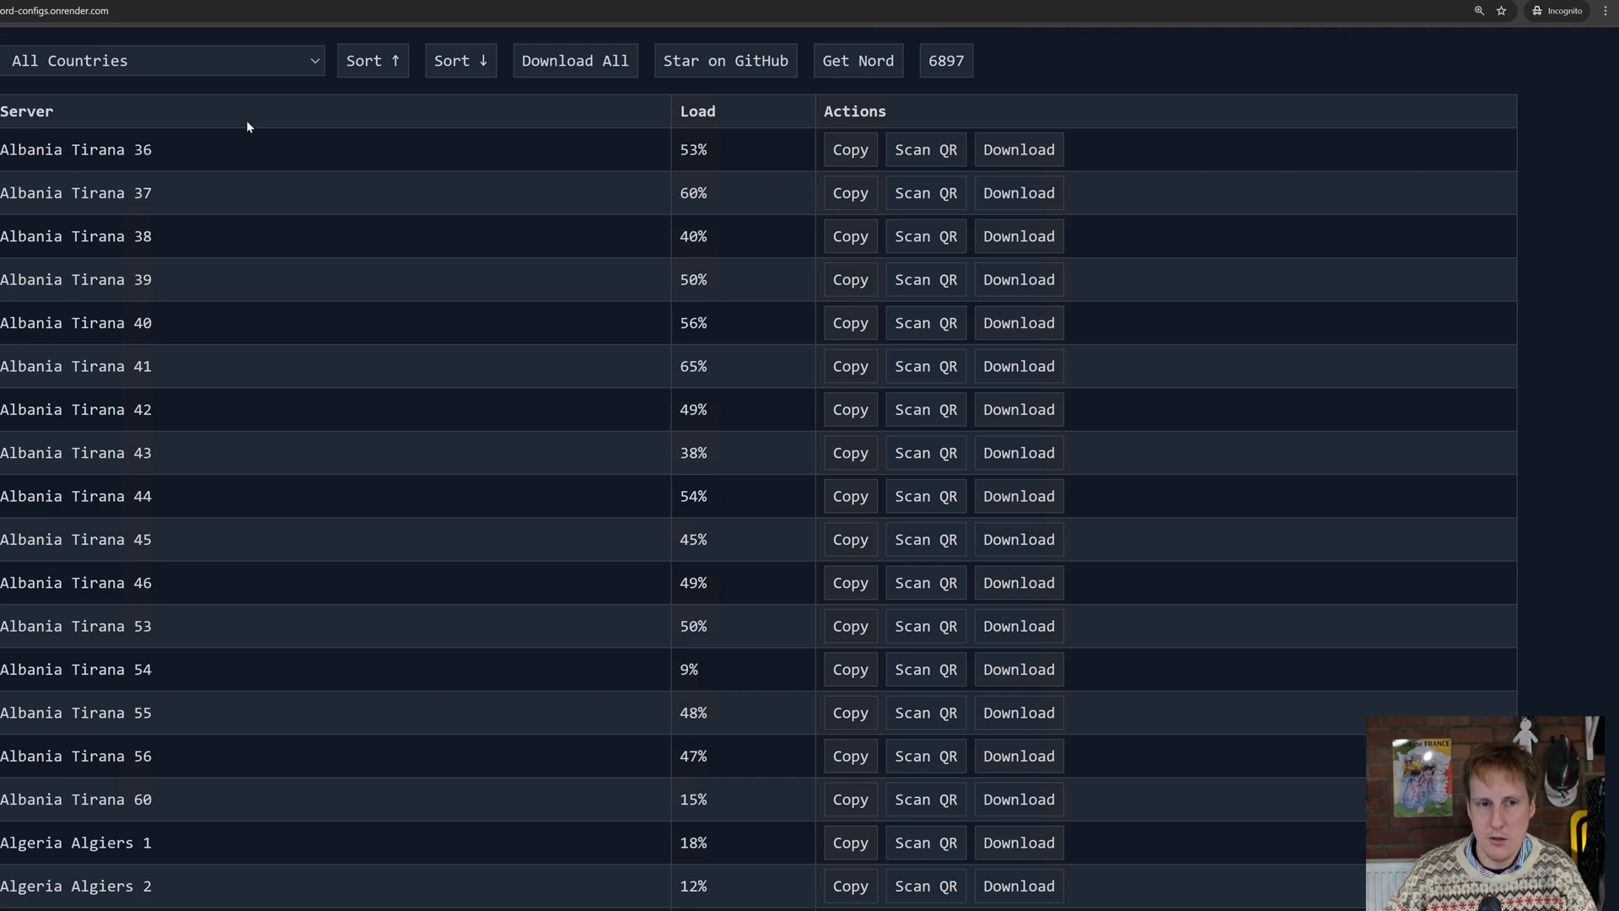
- Filter the servers to United Kingdom and download the Edinburgh 2447 config
left_click(314, 62)
type("un")
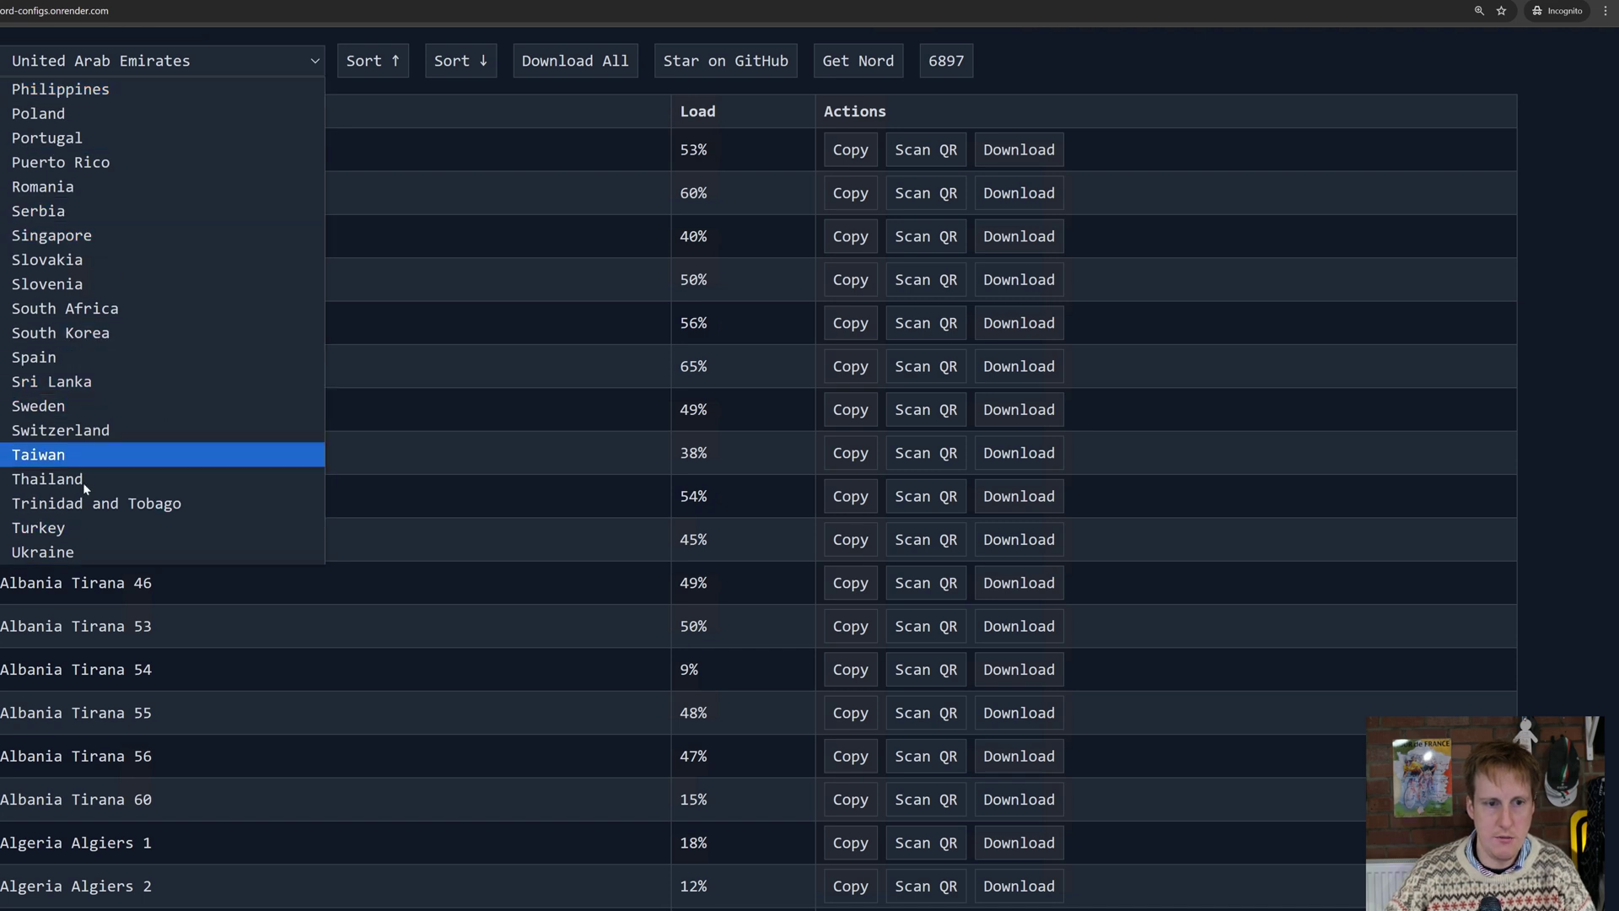
scroll(83, 514, "down", 3)
left_click(101, 472)
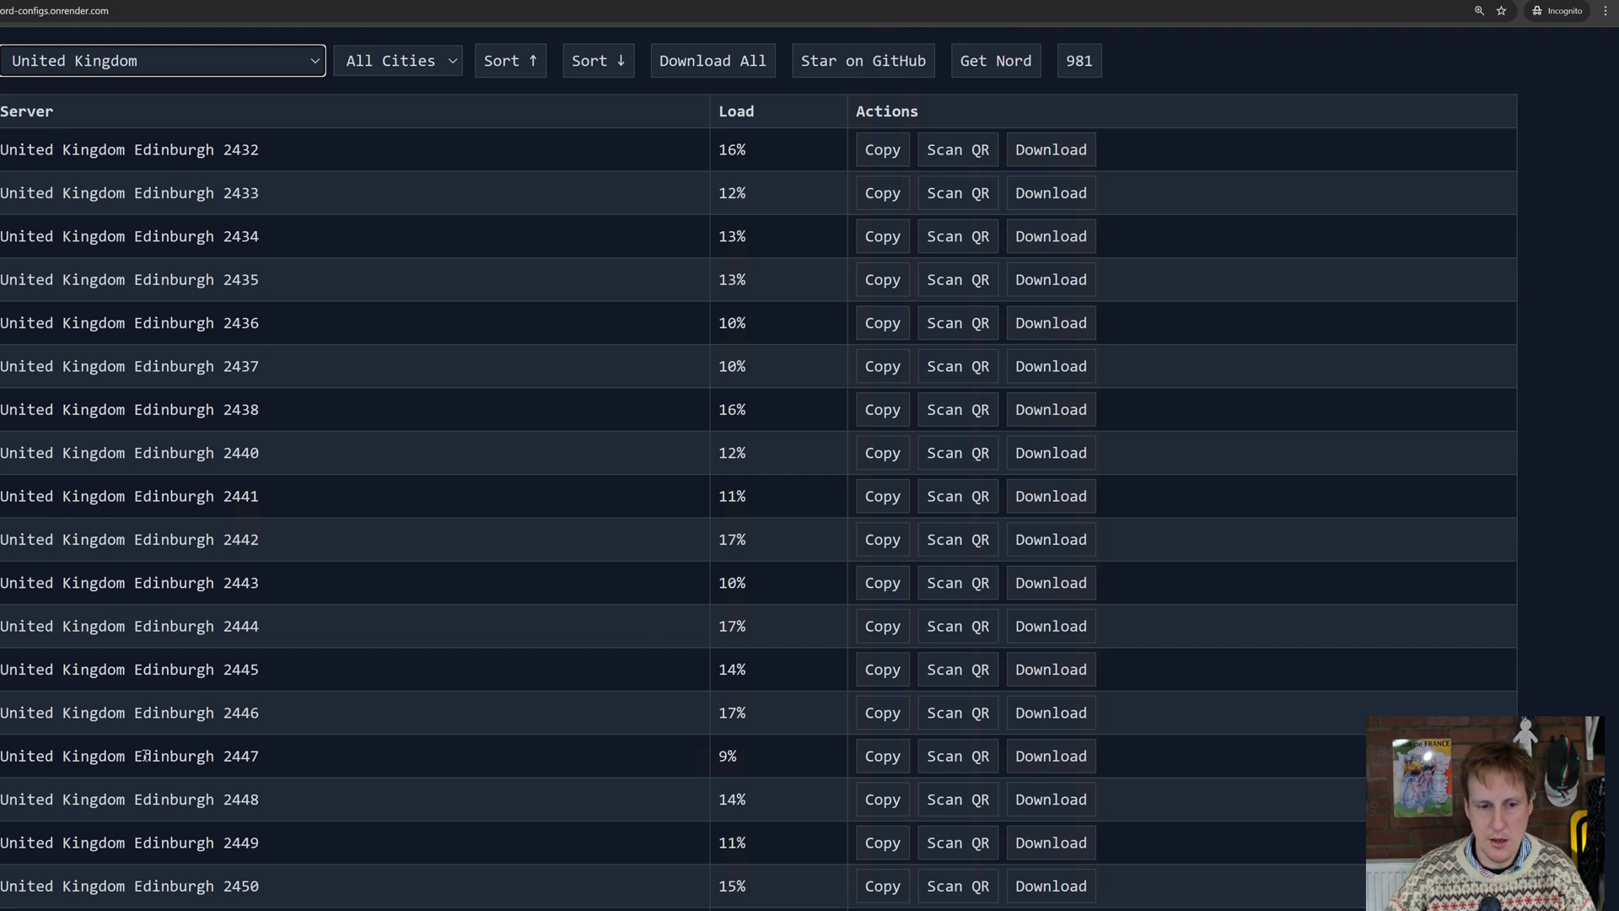
left_click(883, 756)
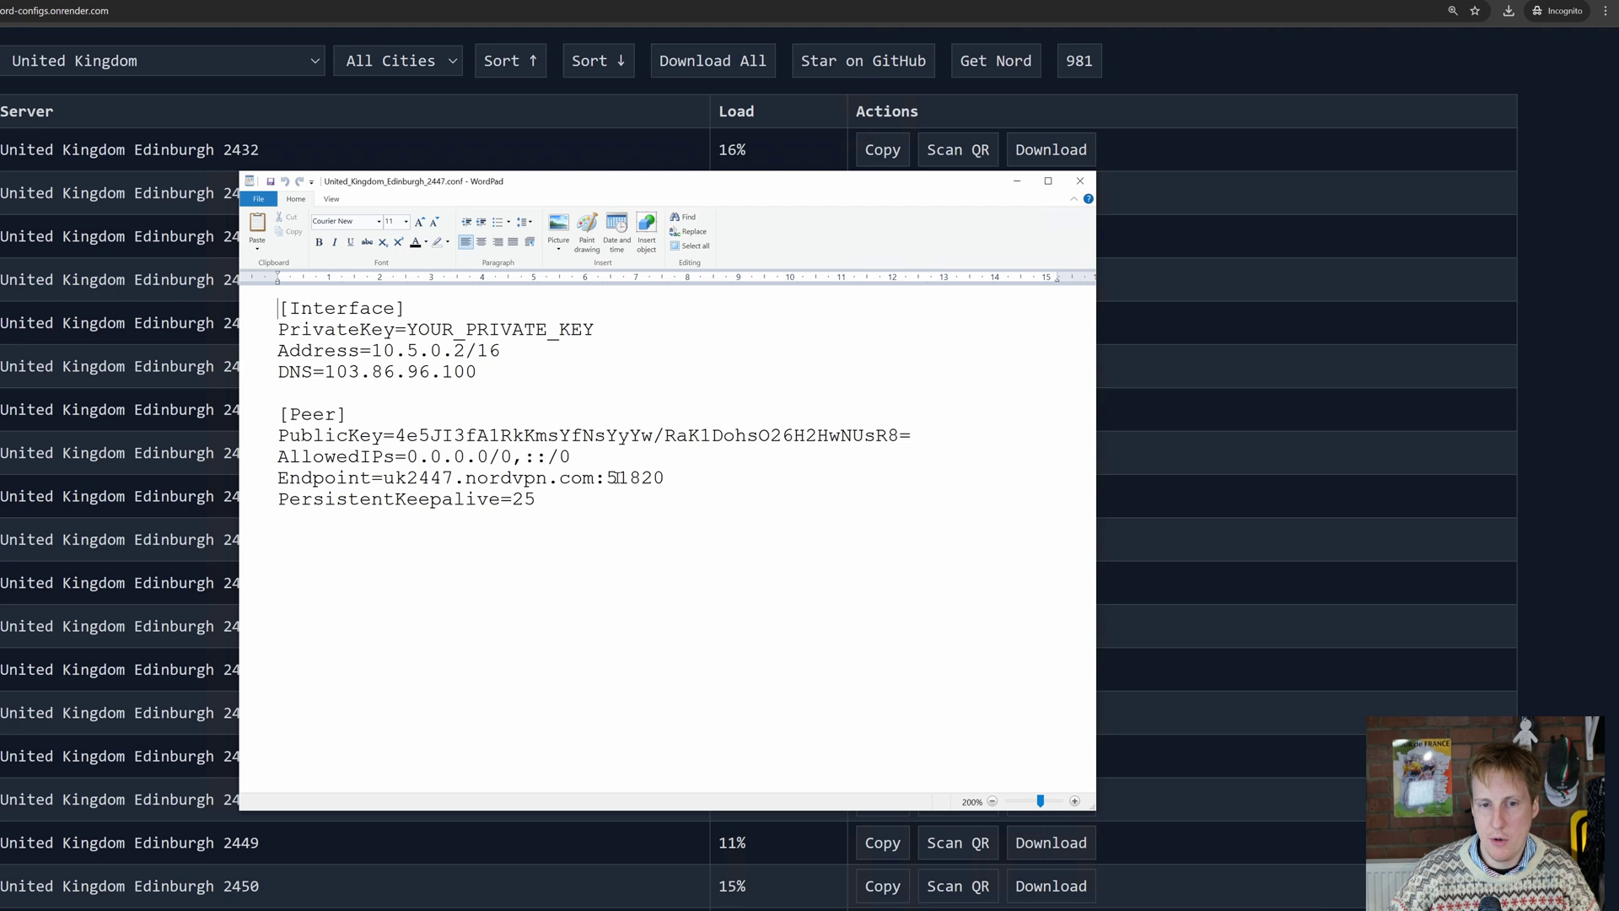
- Select the Endpoint hostname and port, then the YOUR_PRIVATE_KEY placeholder to replace it
left_click_drag(384, 479, 635, 479)
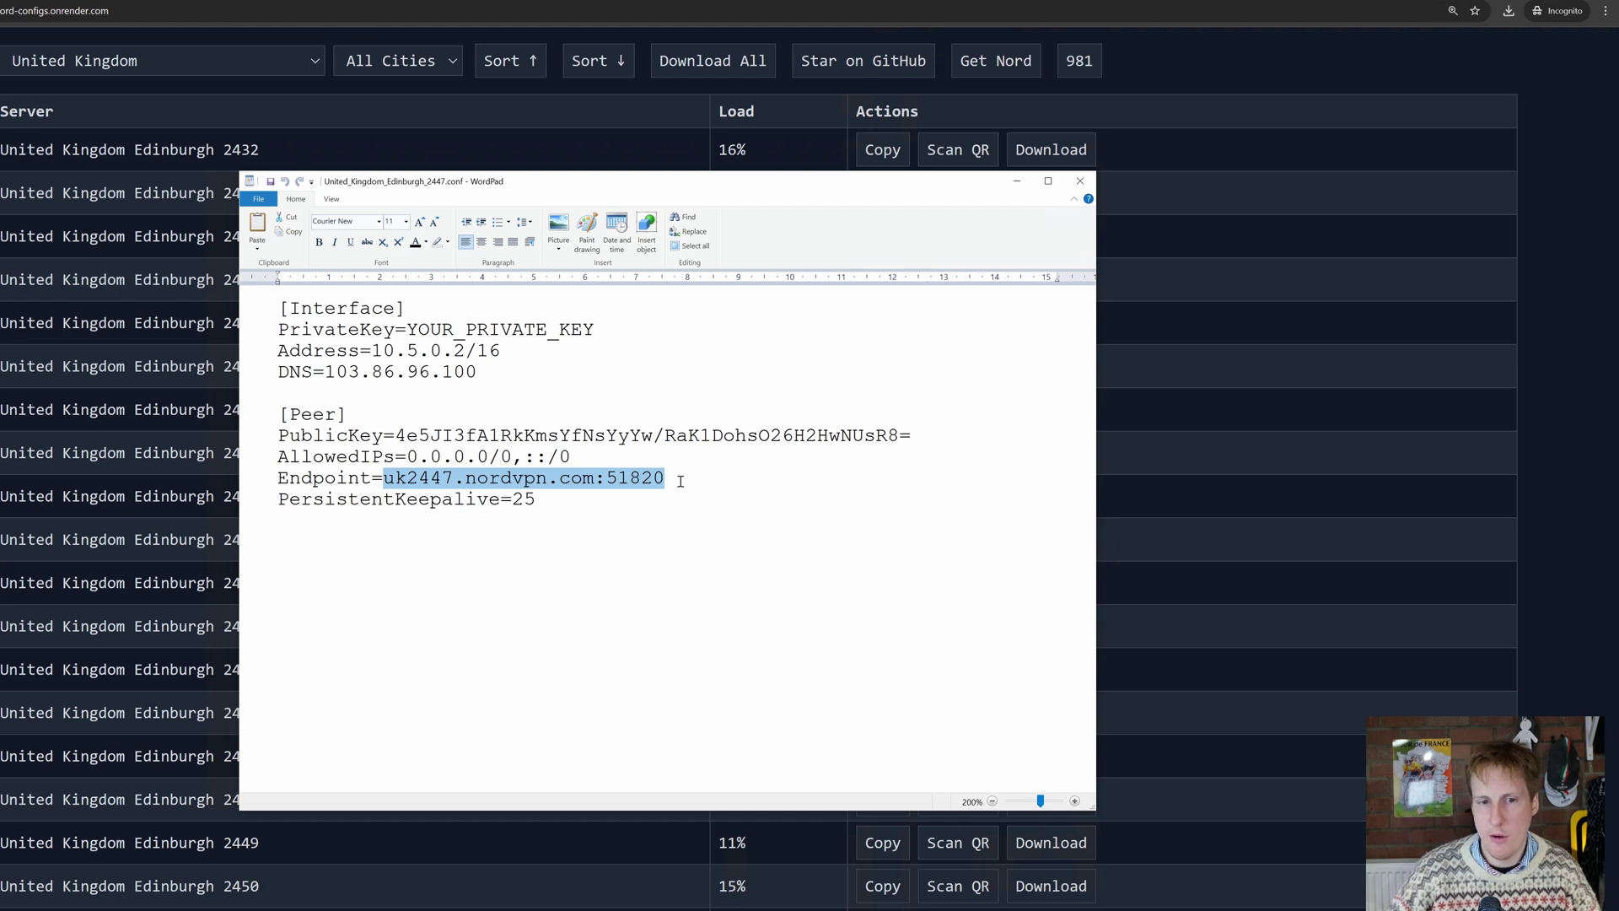
left_click_drag(408, 329, 595, 330)
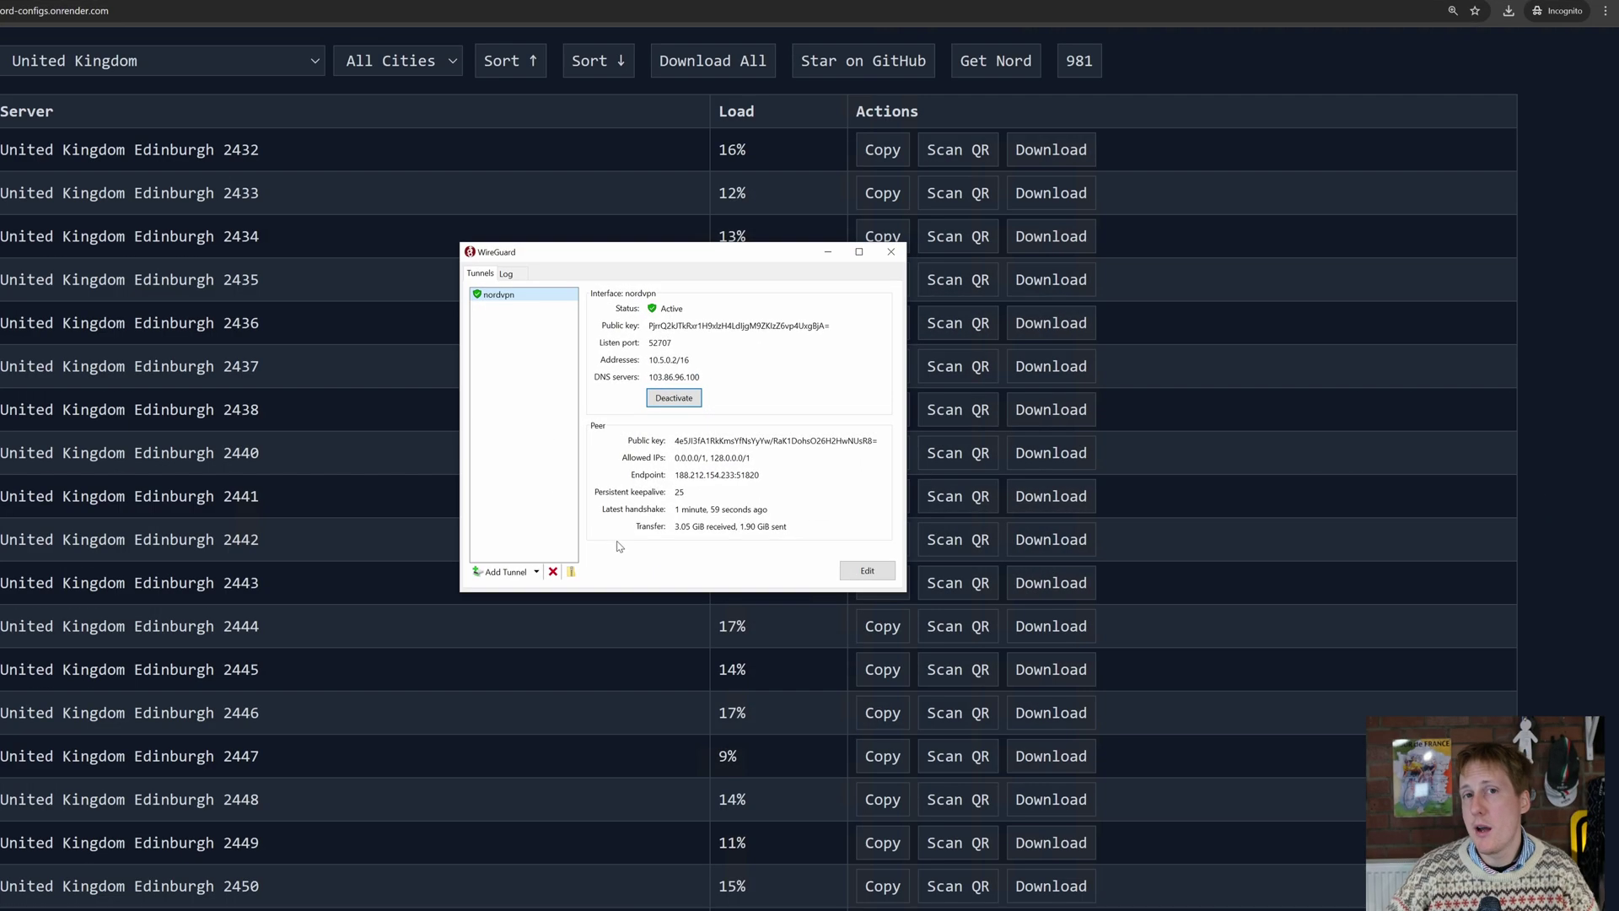
- Import United_Kingdom_Edinburgh_2447.conf as a tunnel, deactivate nordvpn, and view the new tunnel
left_click(537, 573)
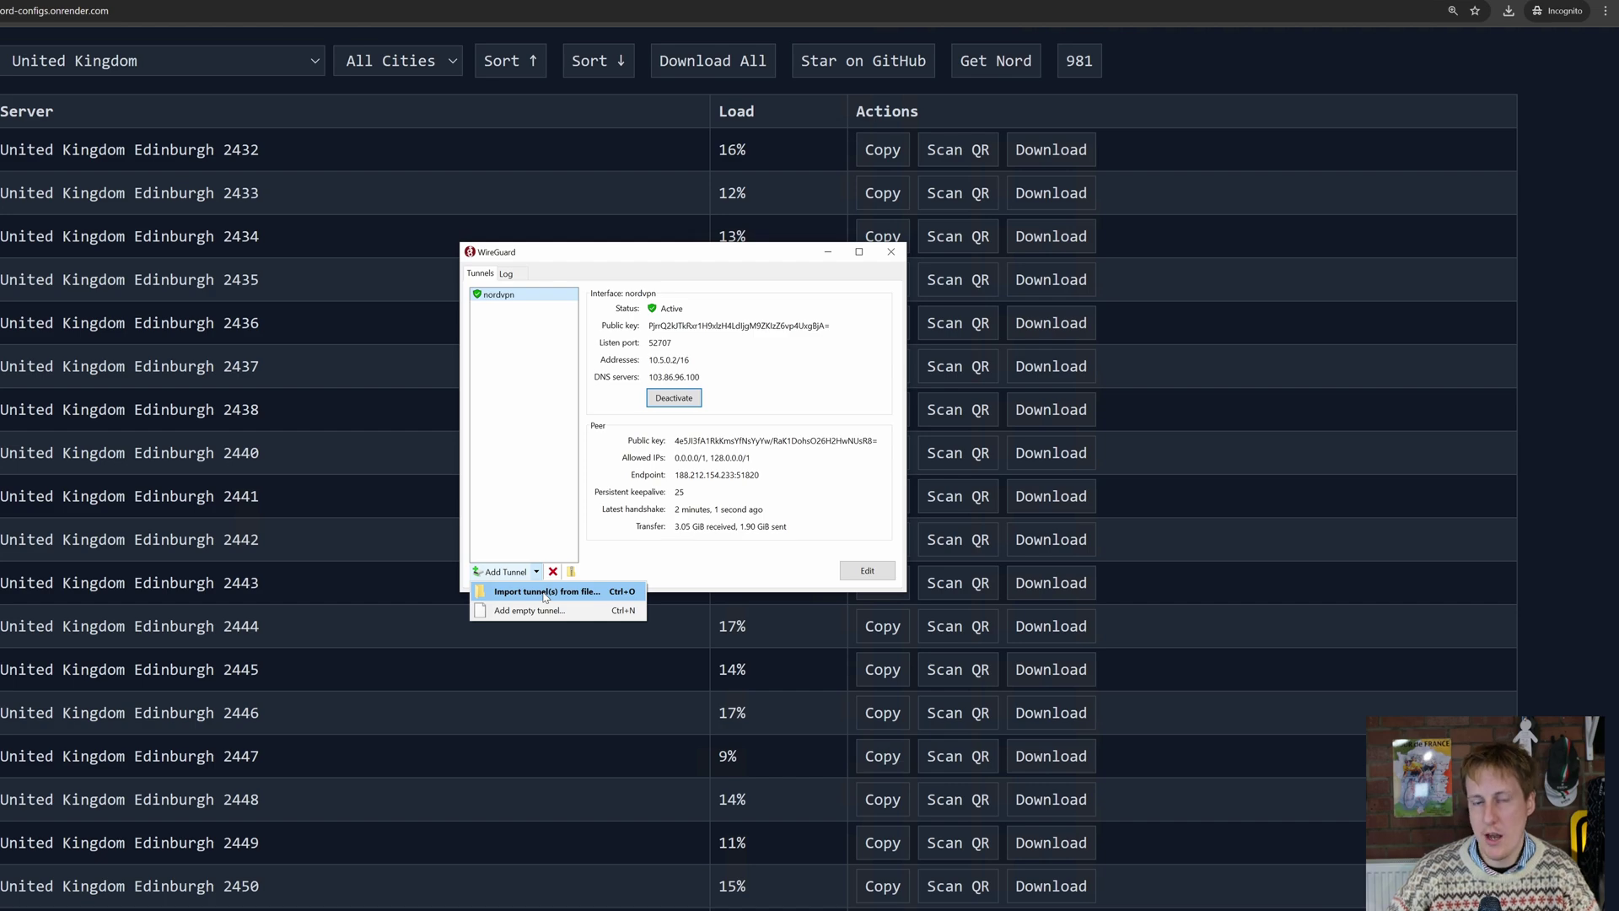
left_click(544, 591)
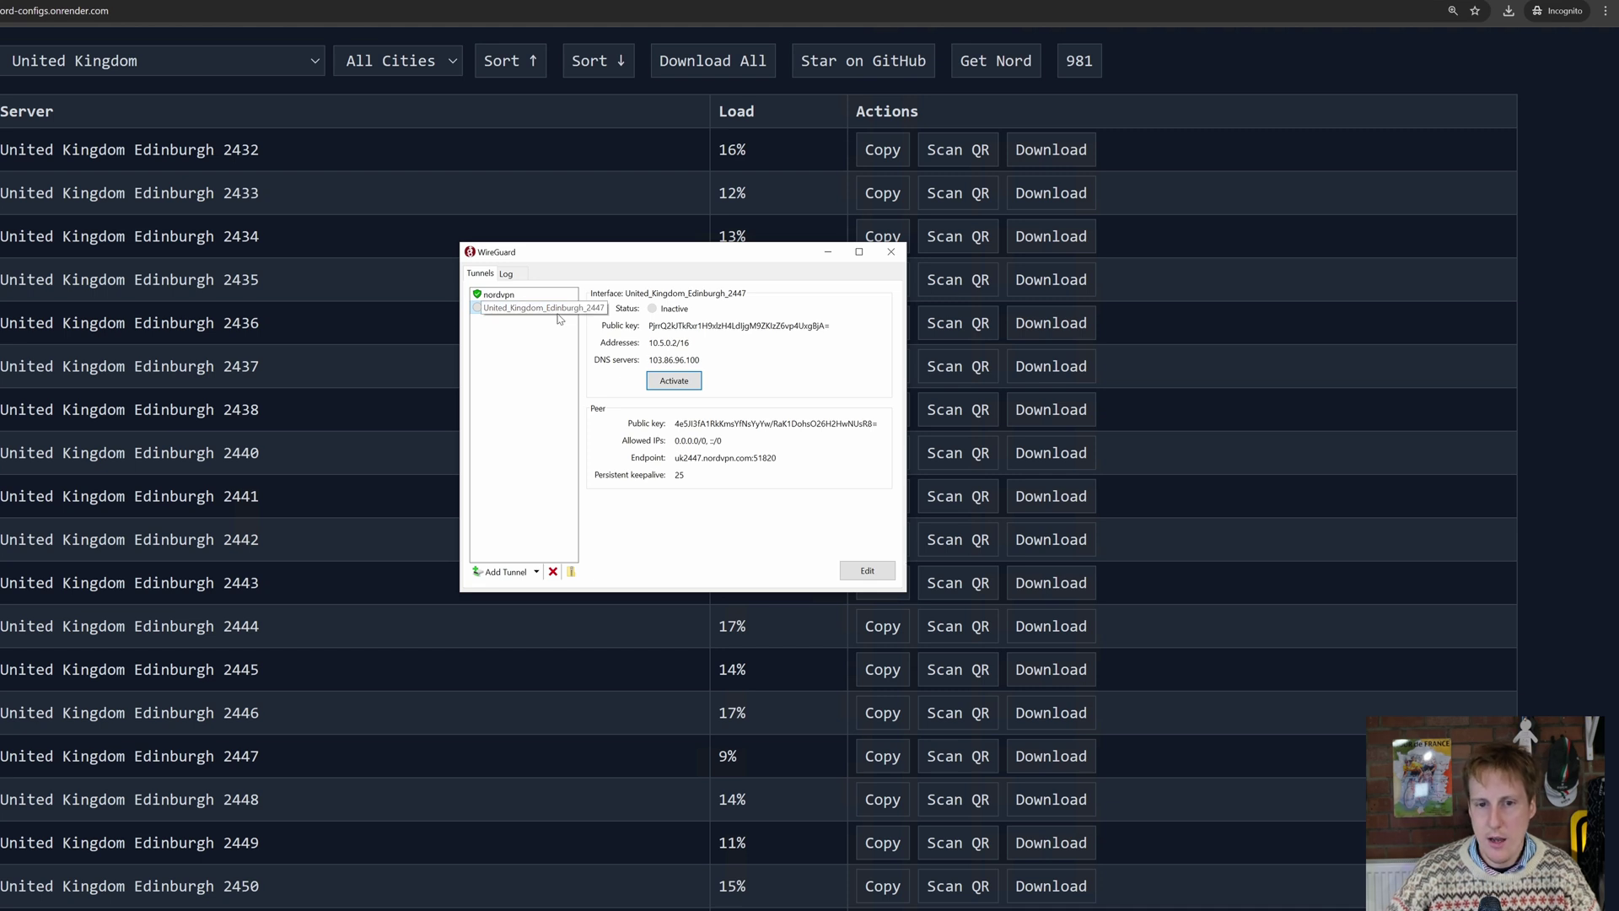
left_click(519, 296)
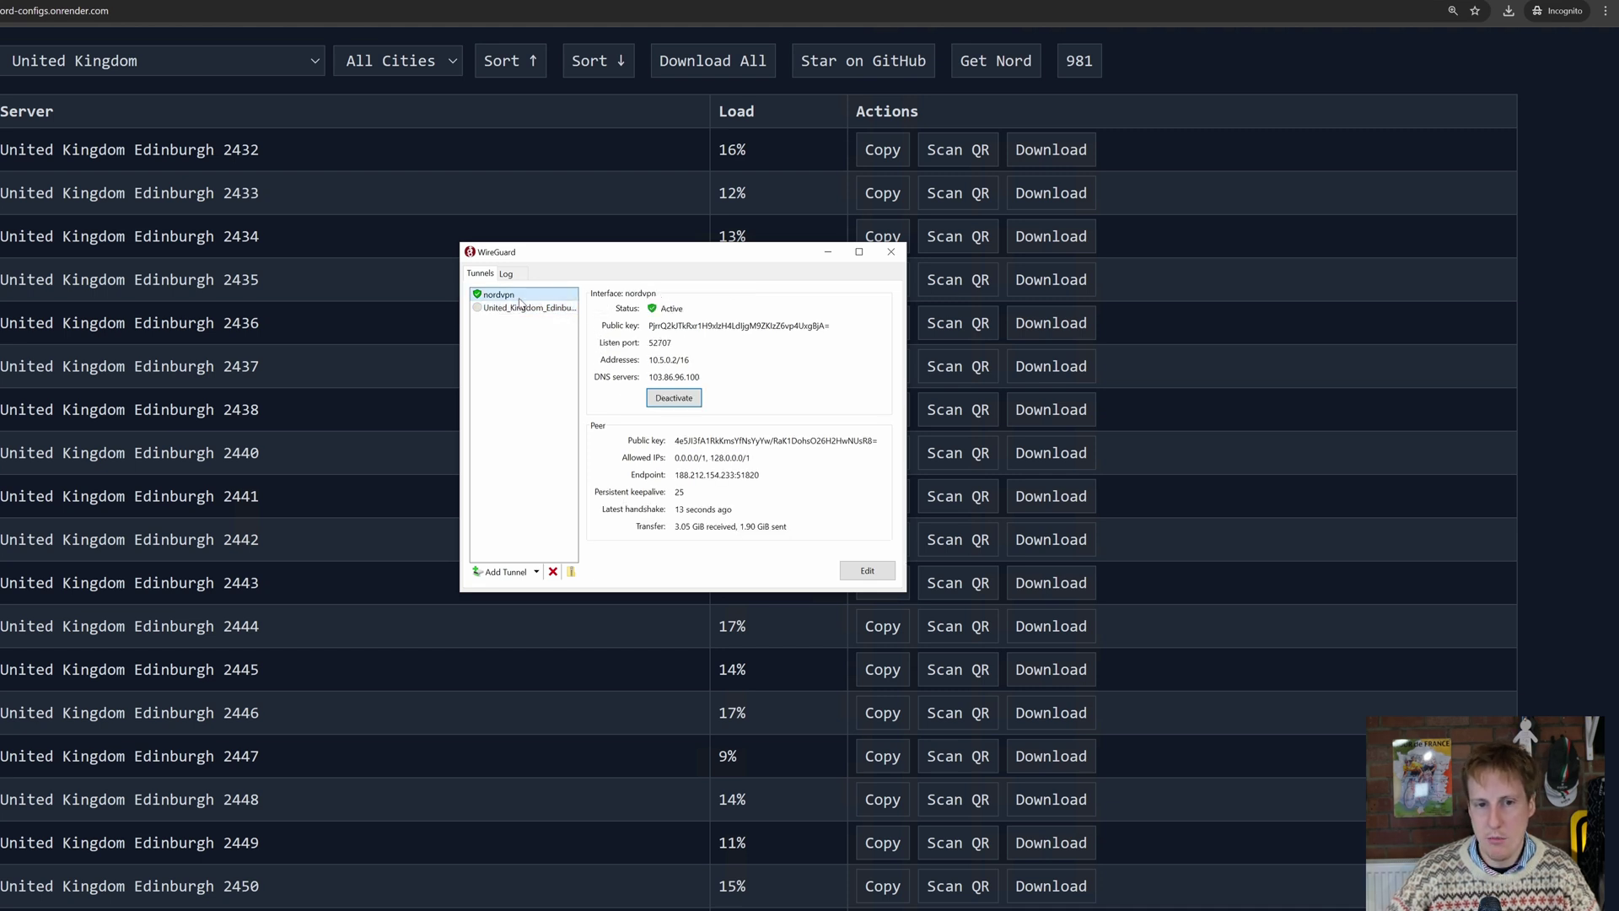
left_click(674, 398)
left_click(539, 309)
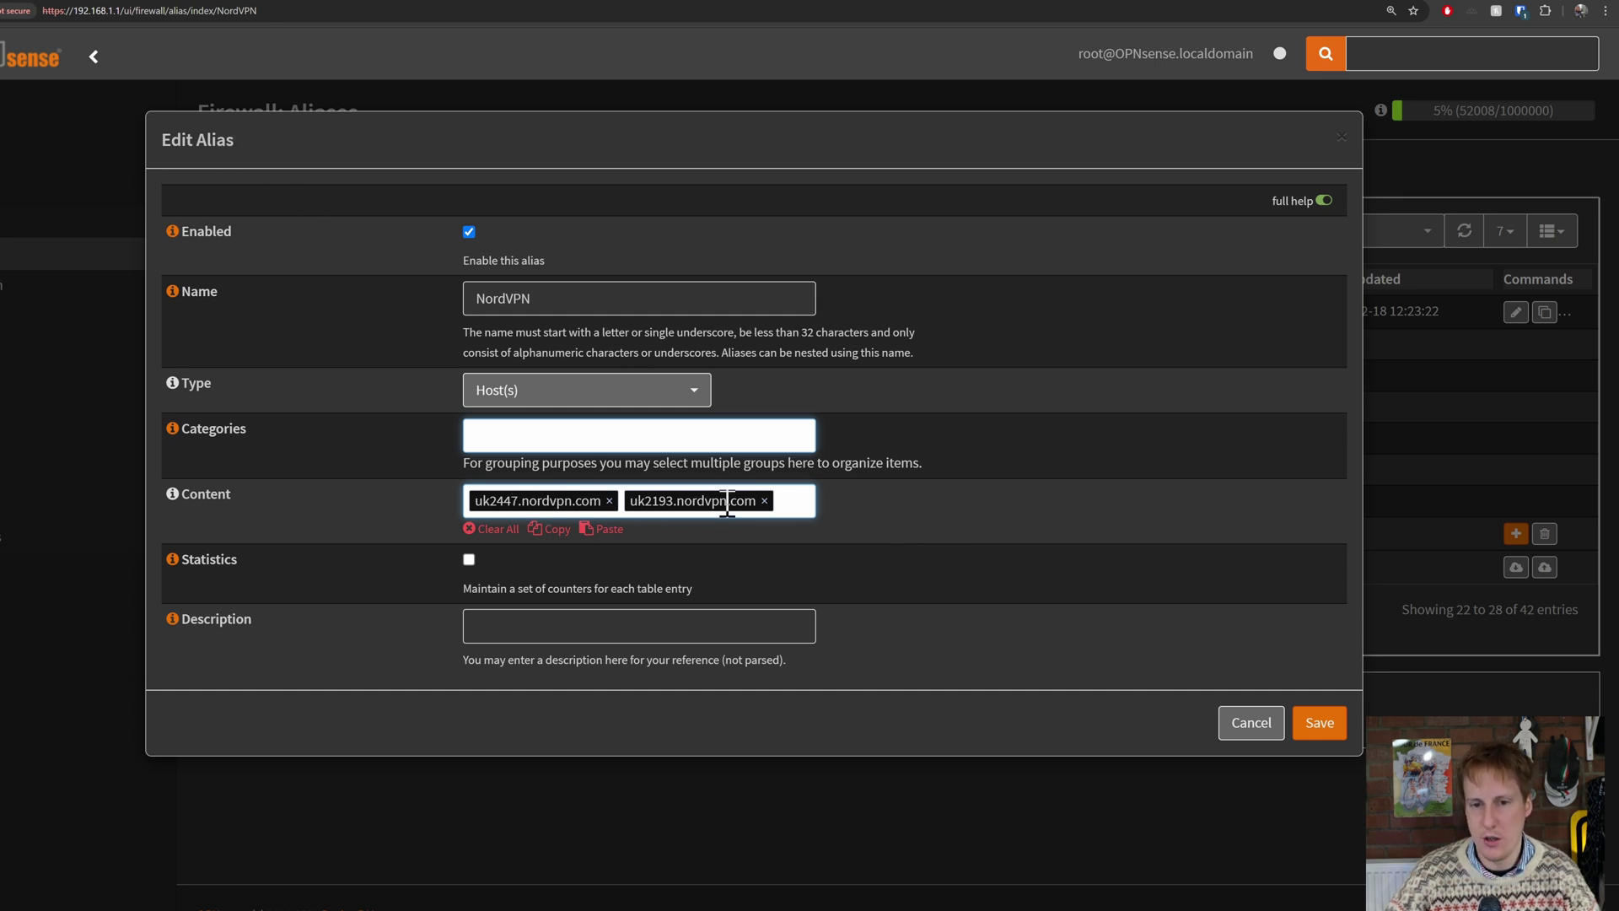
- Cancel the NordVPN alias edit and highlight the vlan5 IPv4 rule with NordVPN as destination
left_click(1246, 723)
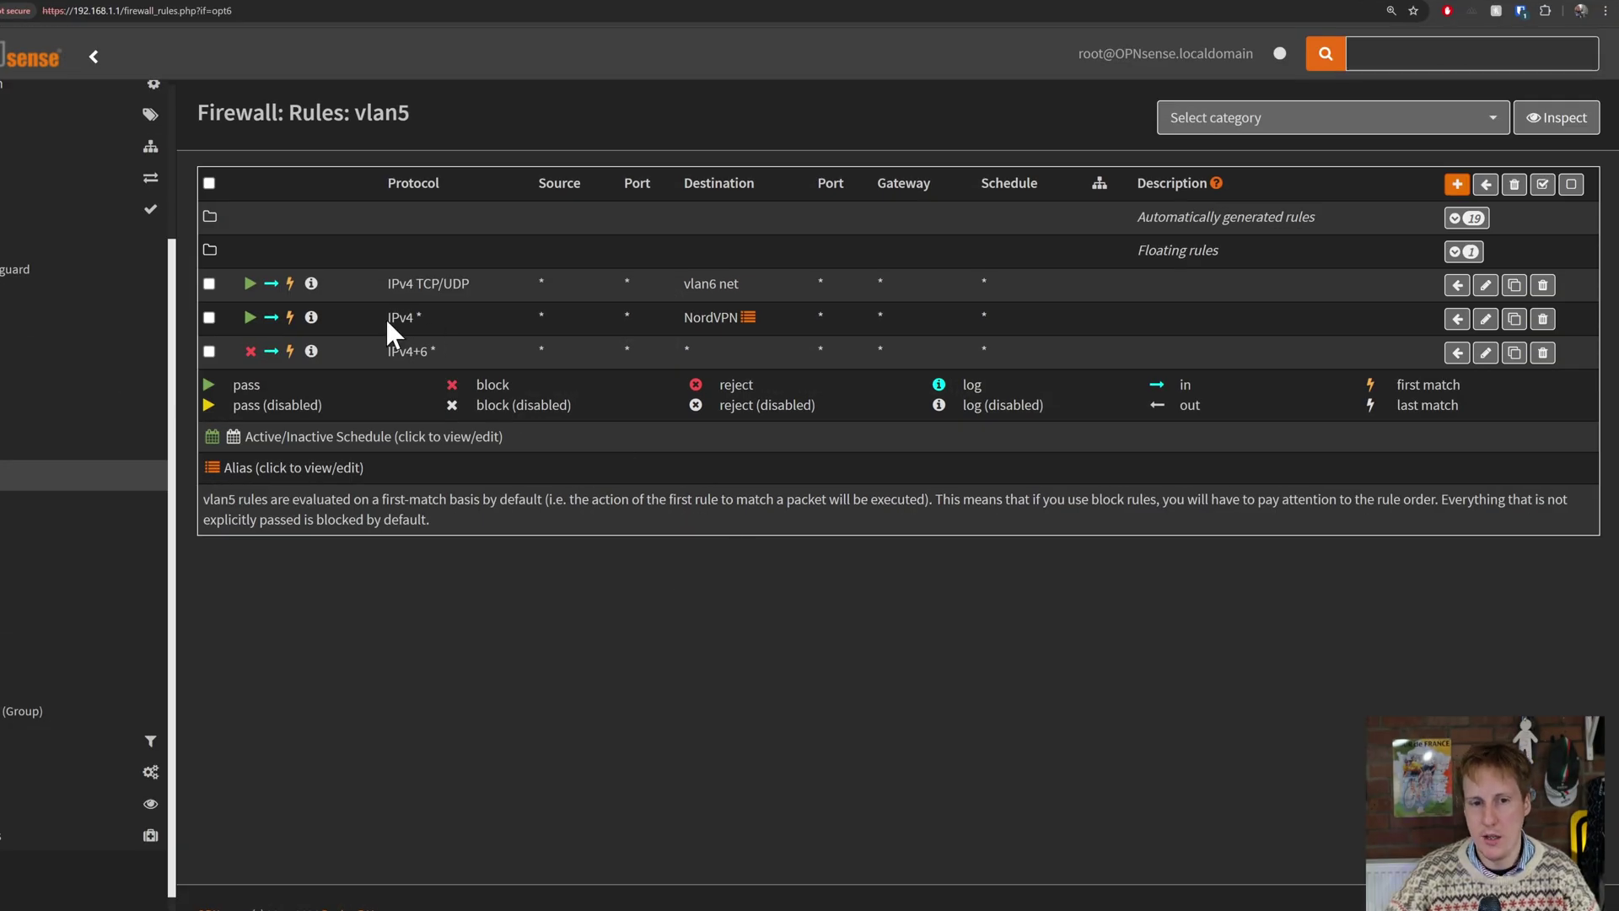
left_click_drag(384, 317, 445, 317)
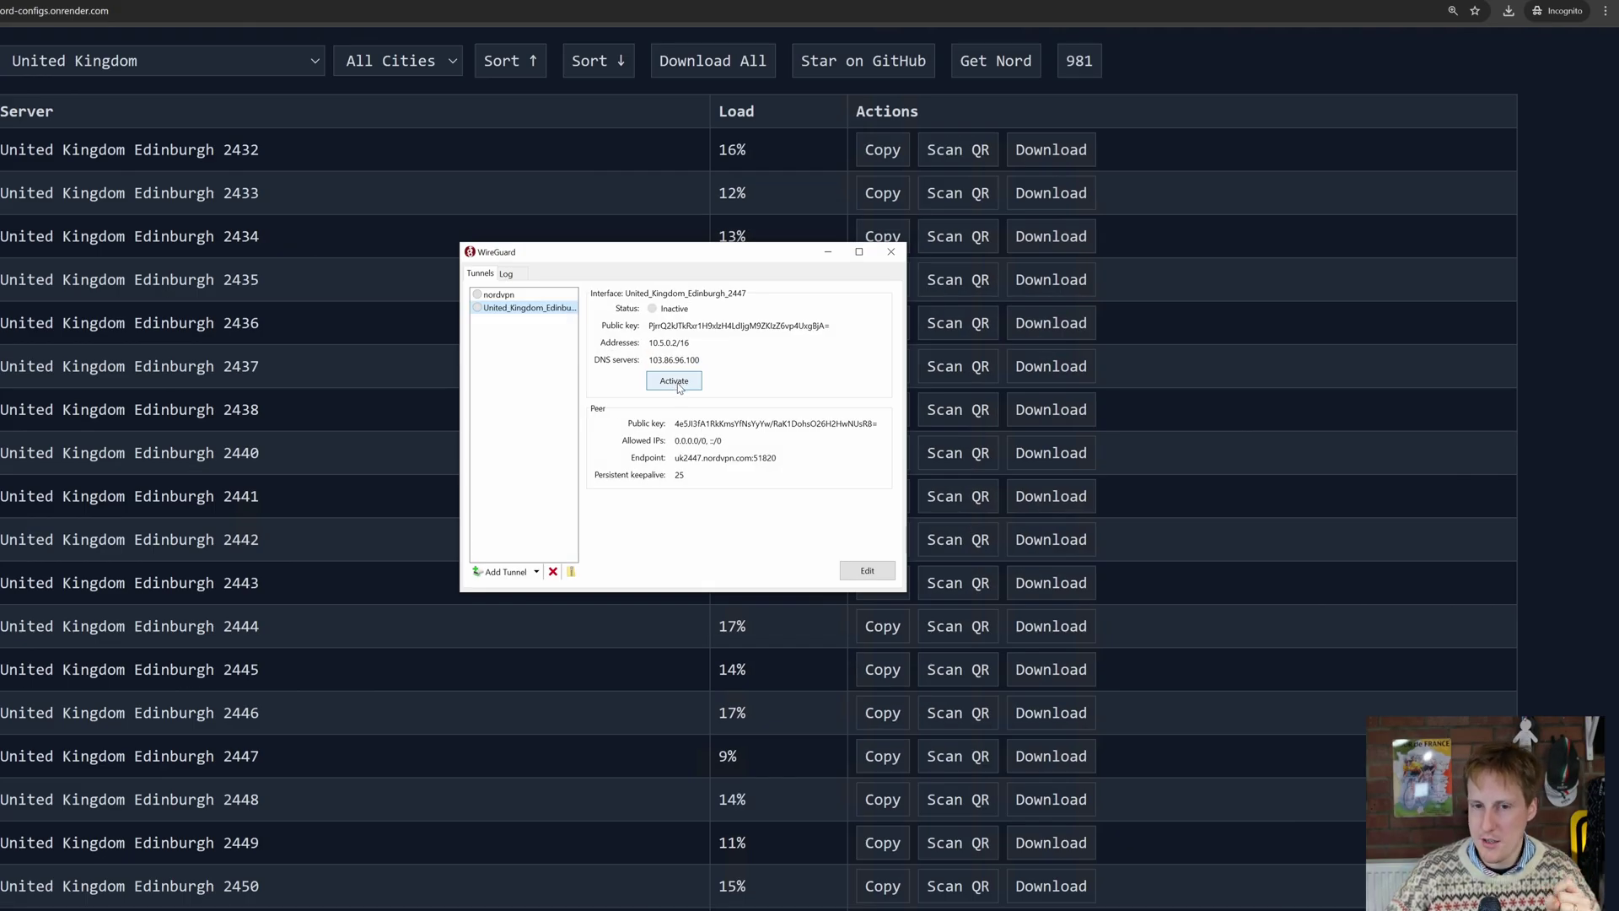
- Try activating United_Kingdom_Edinburgh_2447, then bring up its Edit tunnel configuration with Ctrl+E
left_click(679, 387)
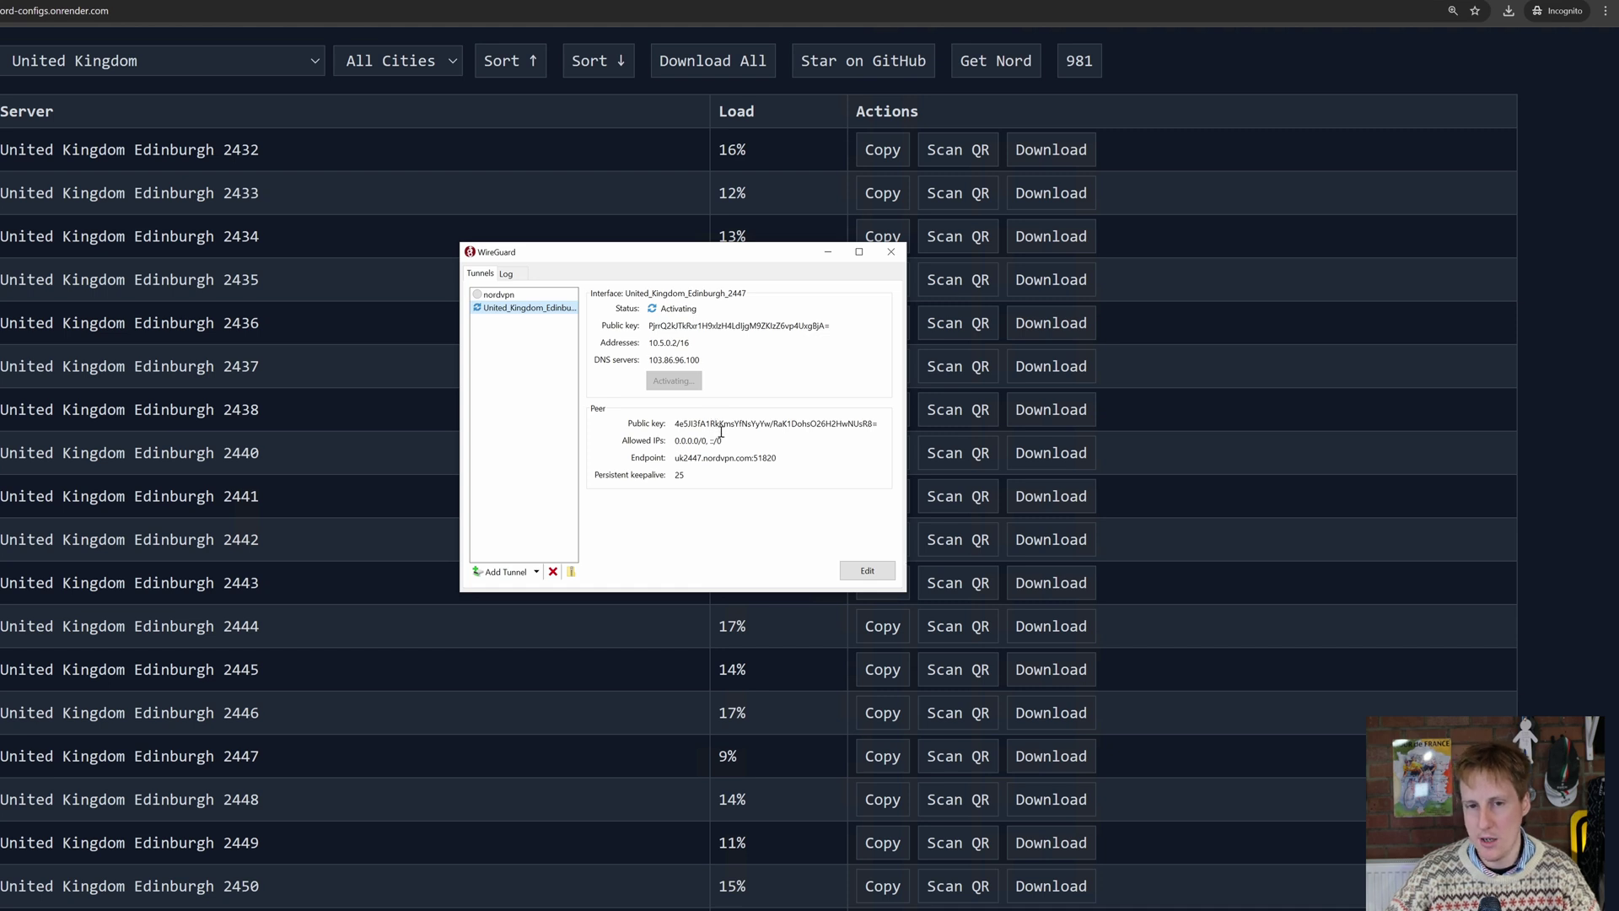
key("ctrl+e")
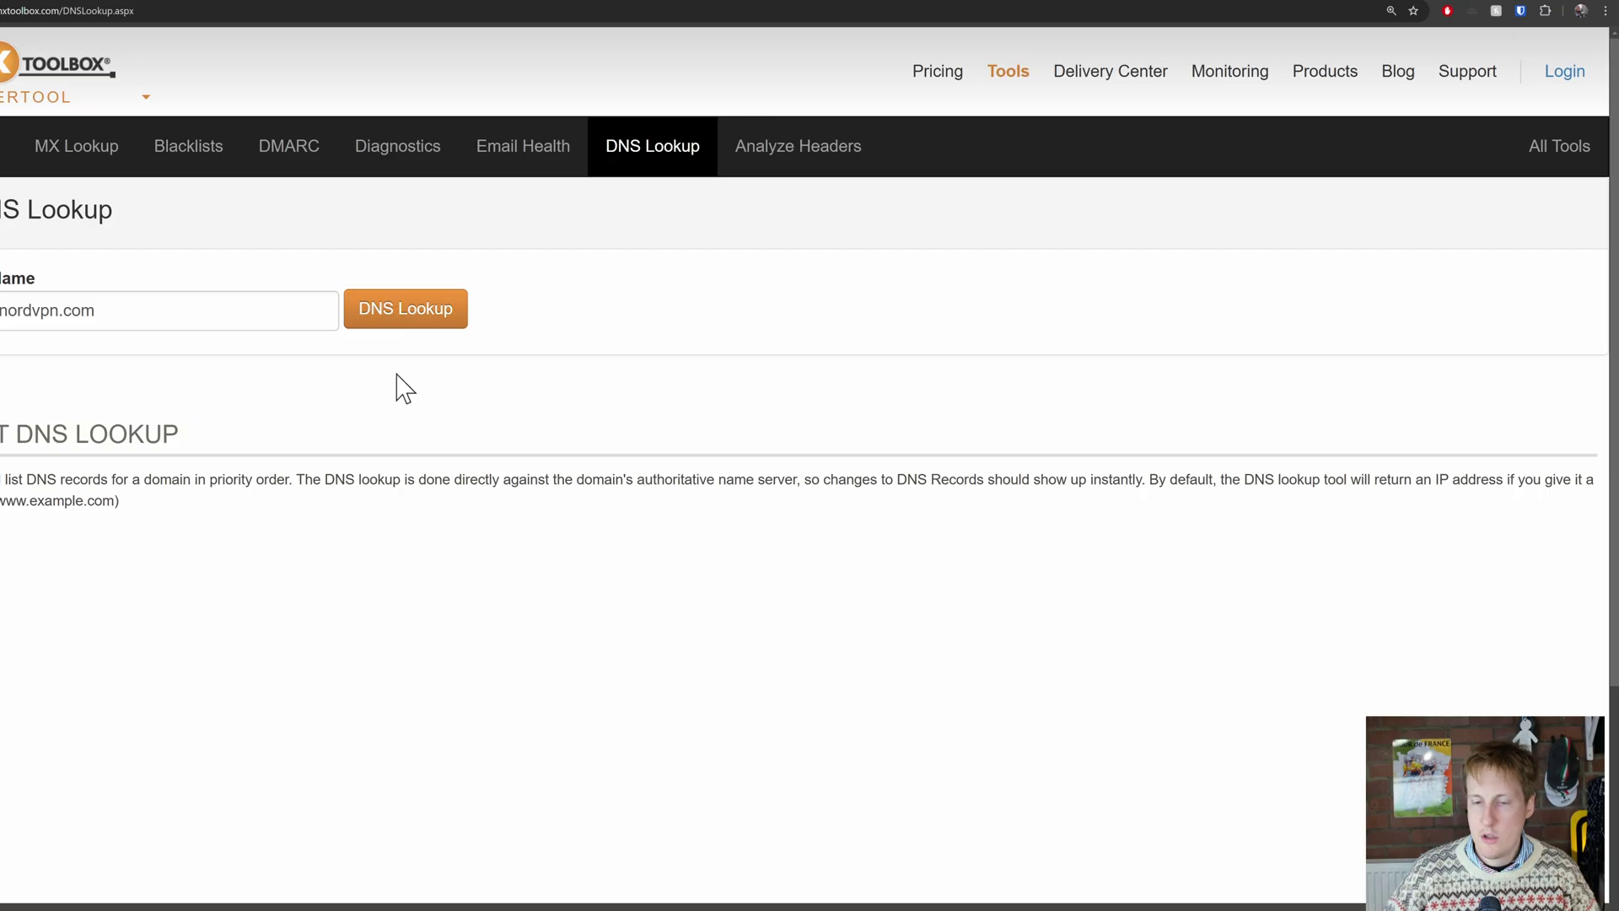
- Resolve uk2447.nordvpn.com via MxToolbox DNS Lookup and copy the returned 188.212.154.233 address
left_click(419, 329)
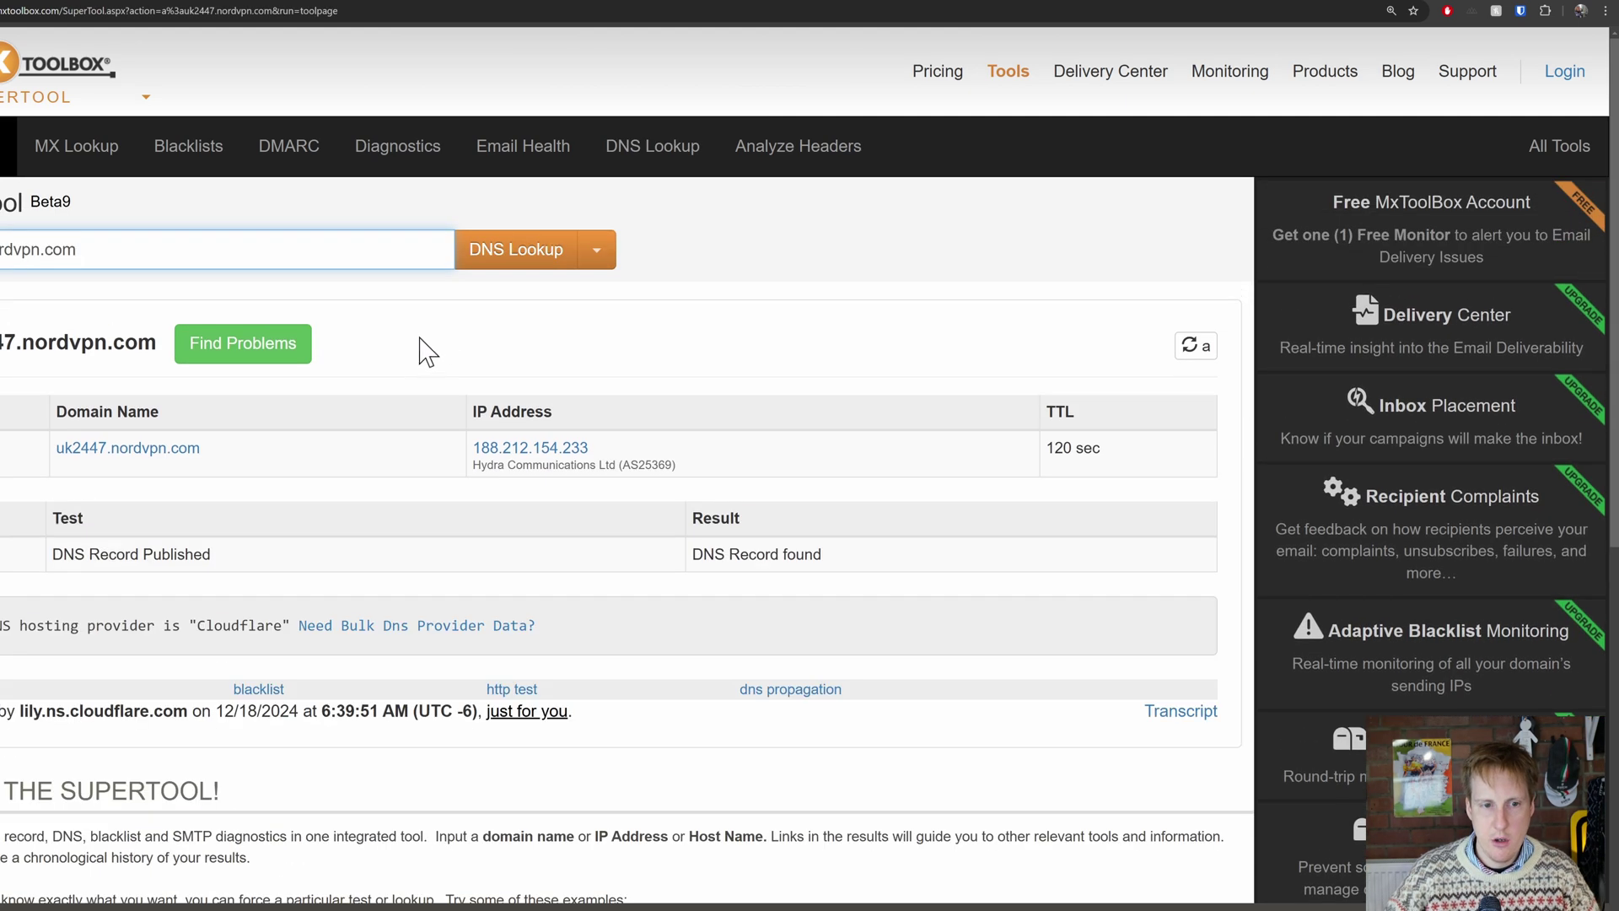
left_click_drag(477, 456, 535, 480)
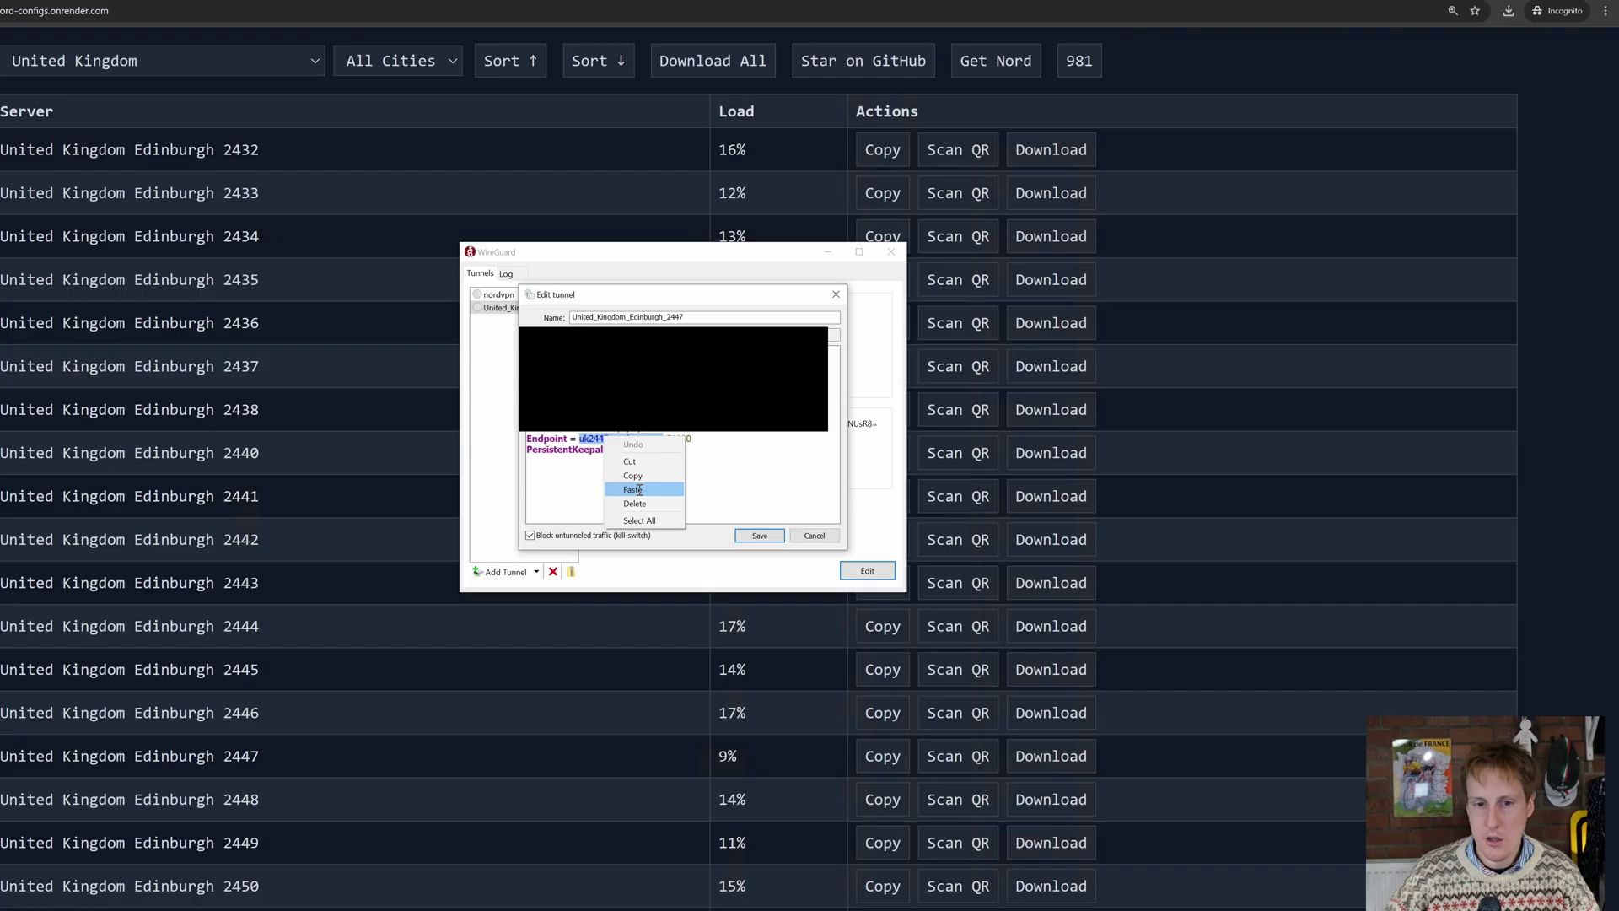
- Replace the endpoint hostname with 188.212.154.233:51820, save the tunnel, and retry activation
left_click(637, 487)
left_click(755, 537)
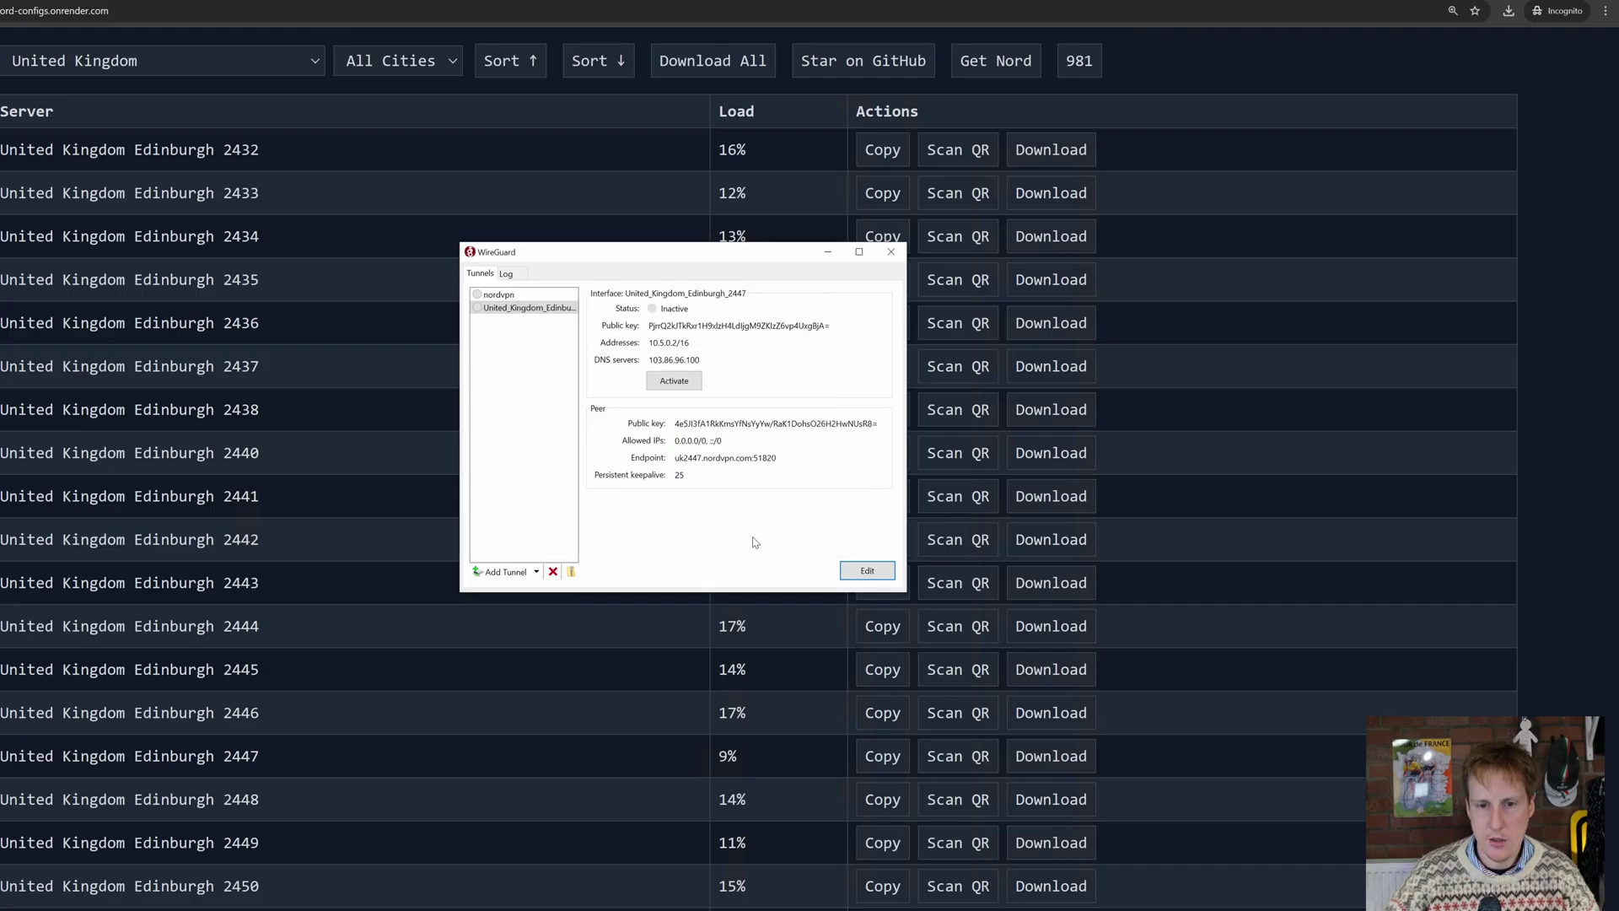
left_click(682, 384)
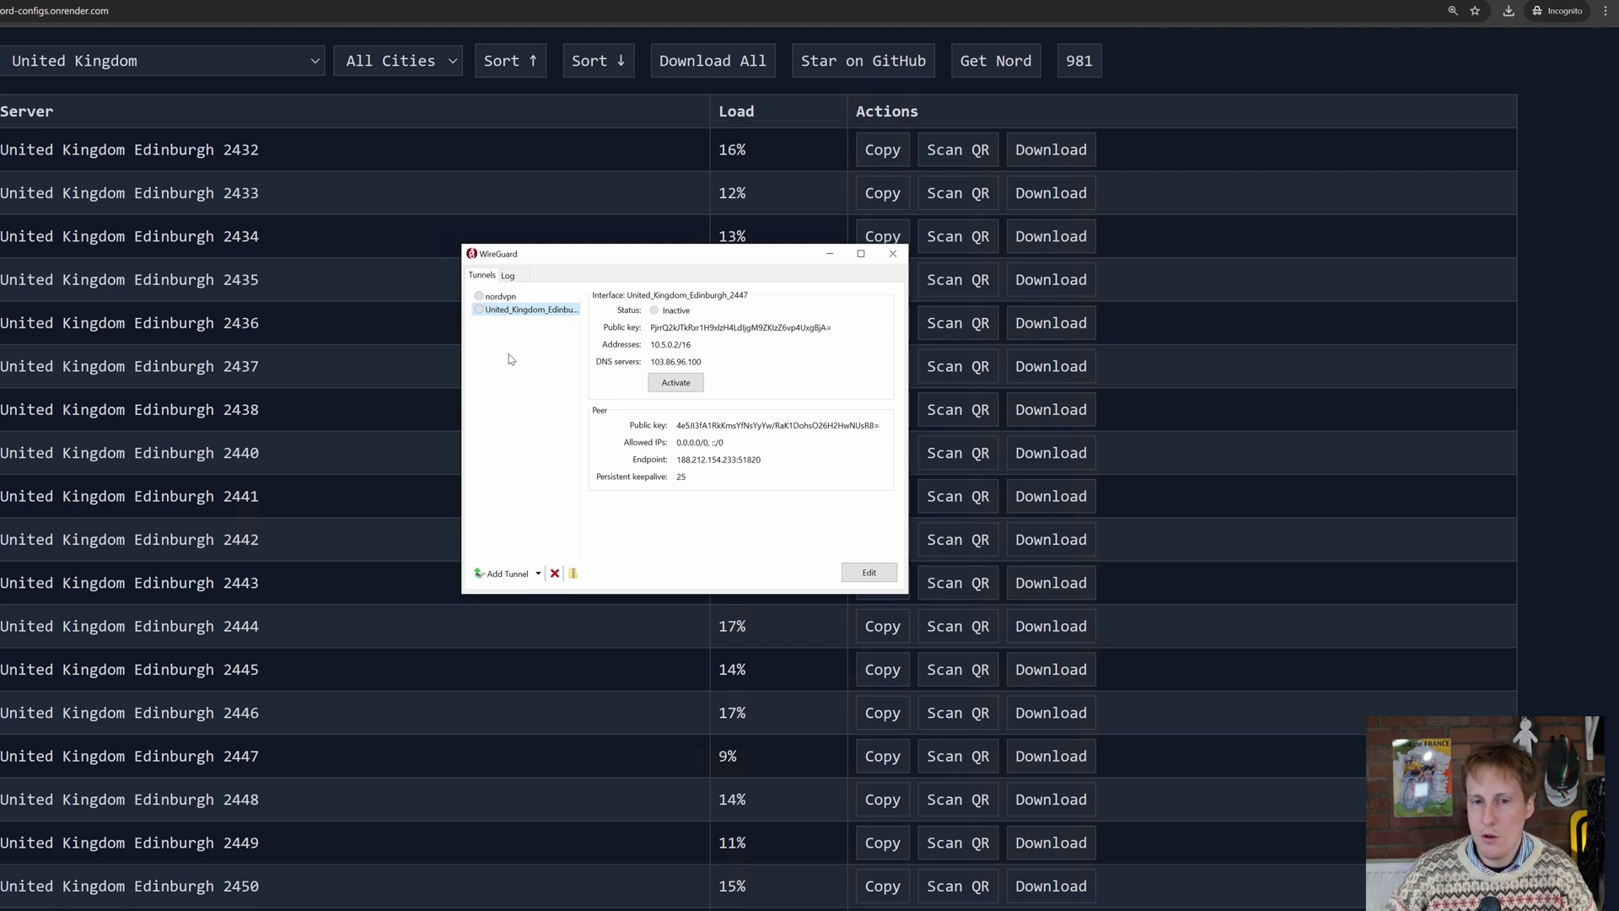
- Untick Block untunneled traffic (kill-switch), save, and activate the Edinburgh 2447 tunnel
left_click(867, 573)
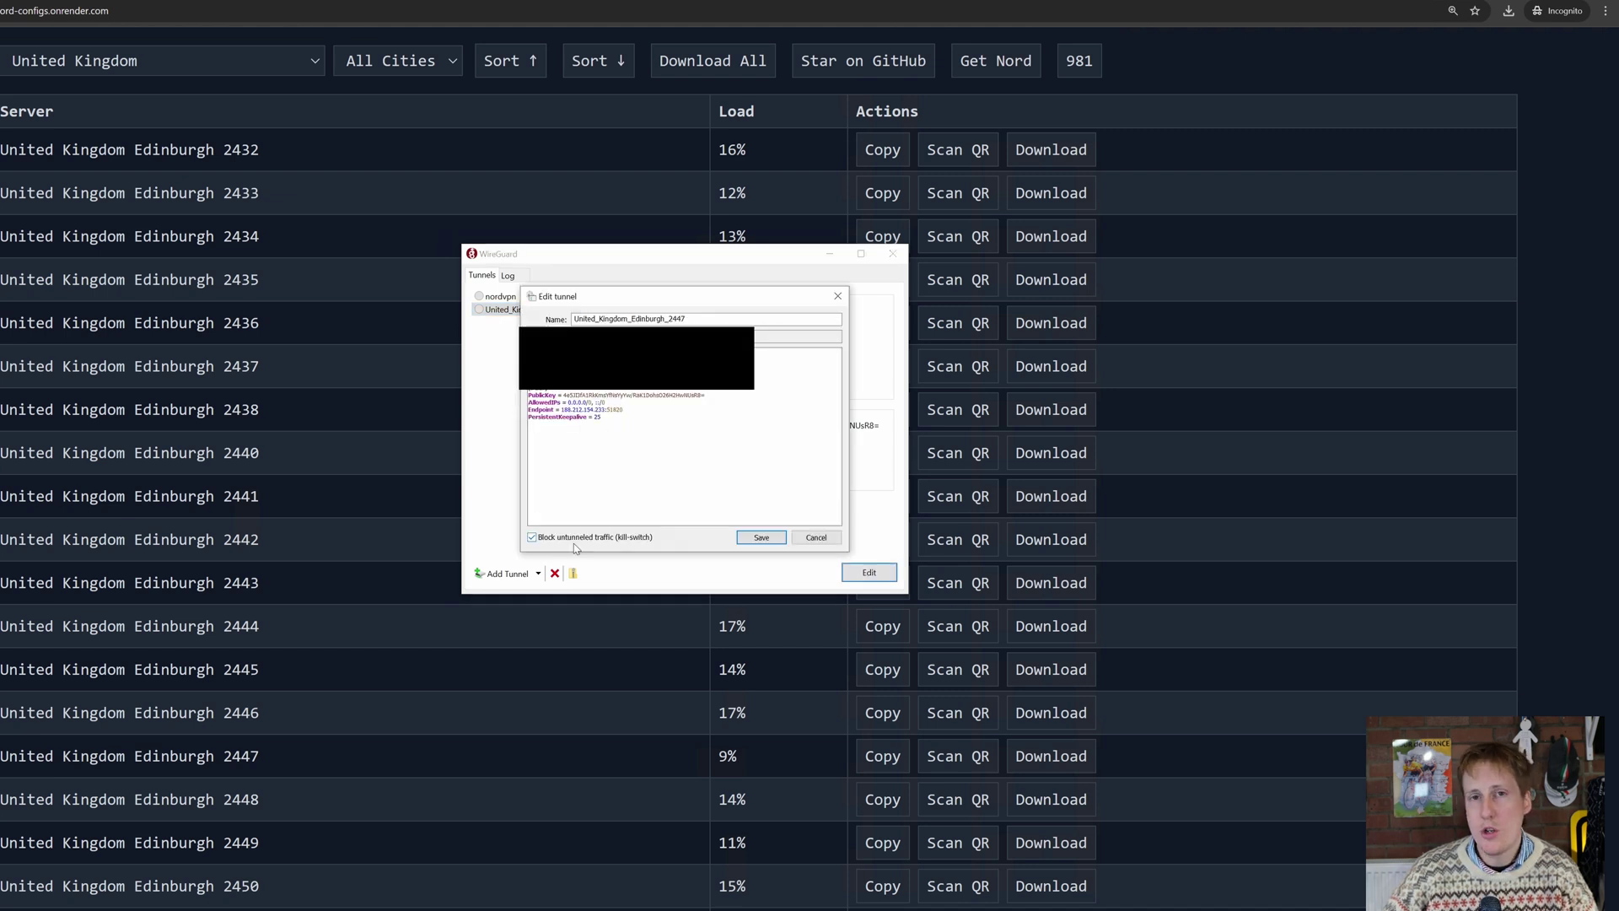
left_click(532, 538)
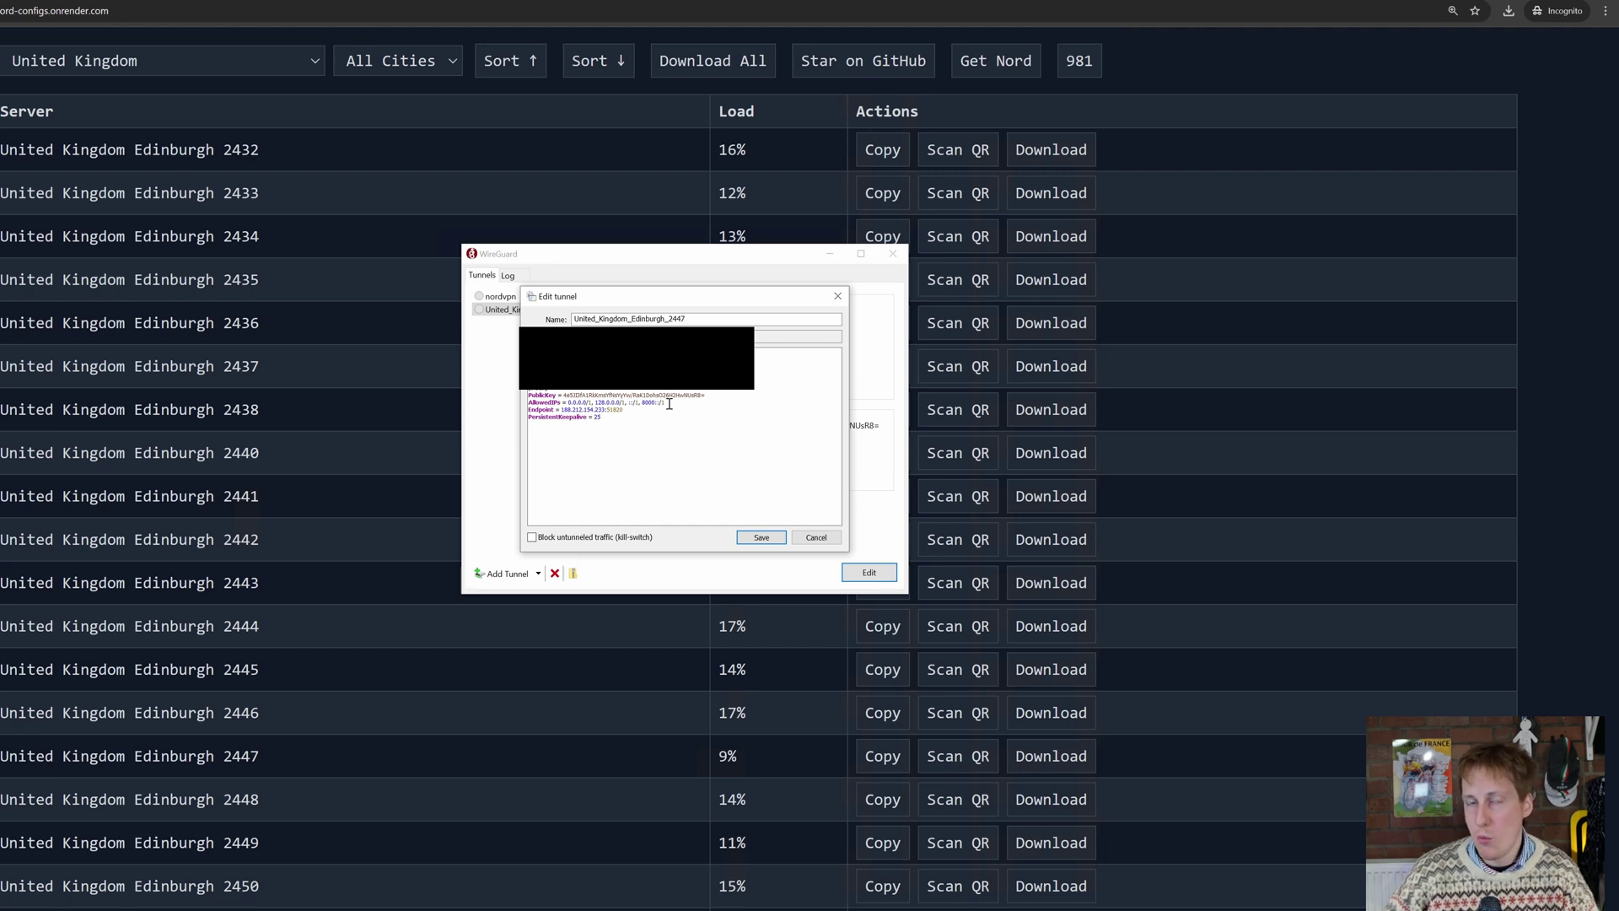
left_click(762, 538)
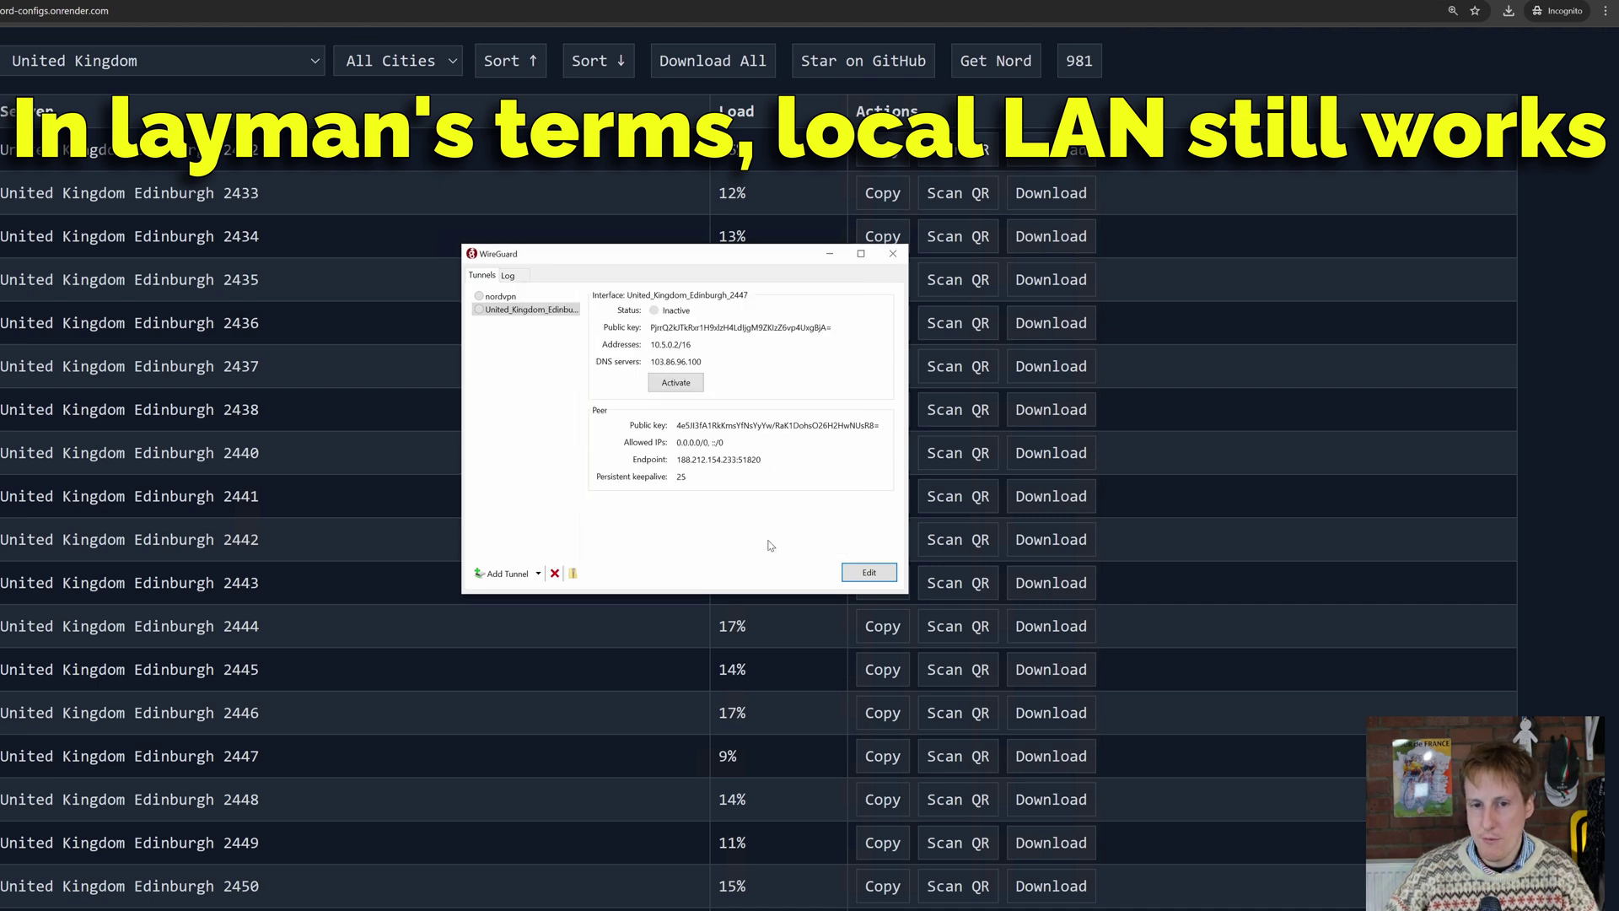
left_click(684, 383)
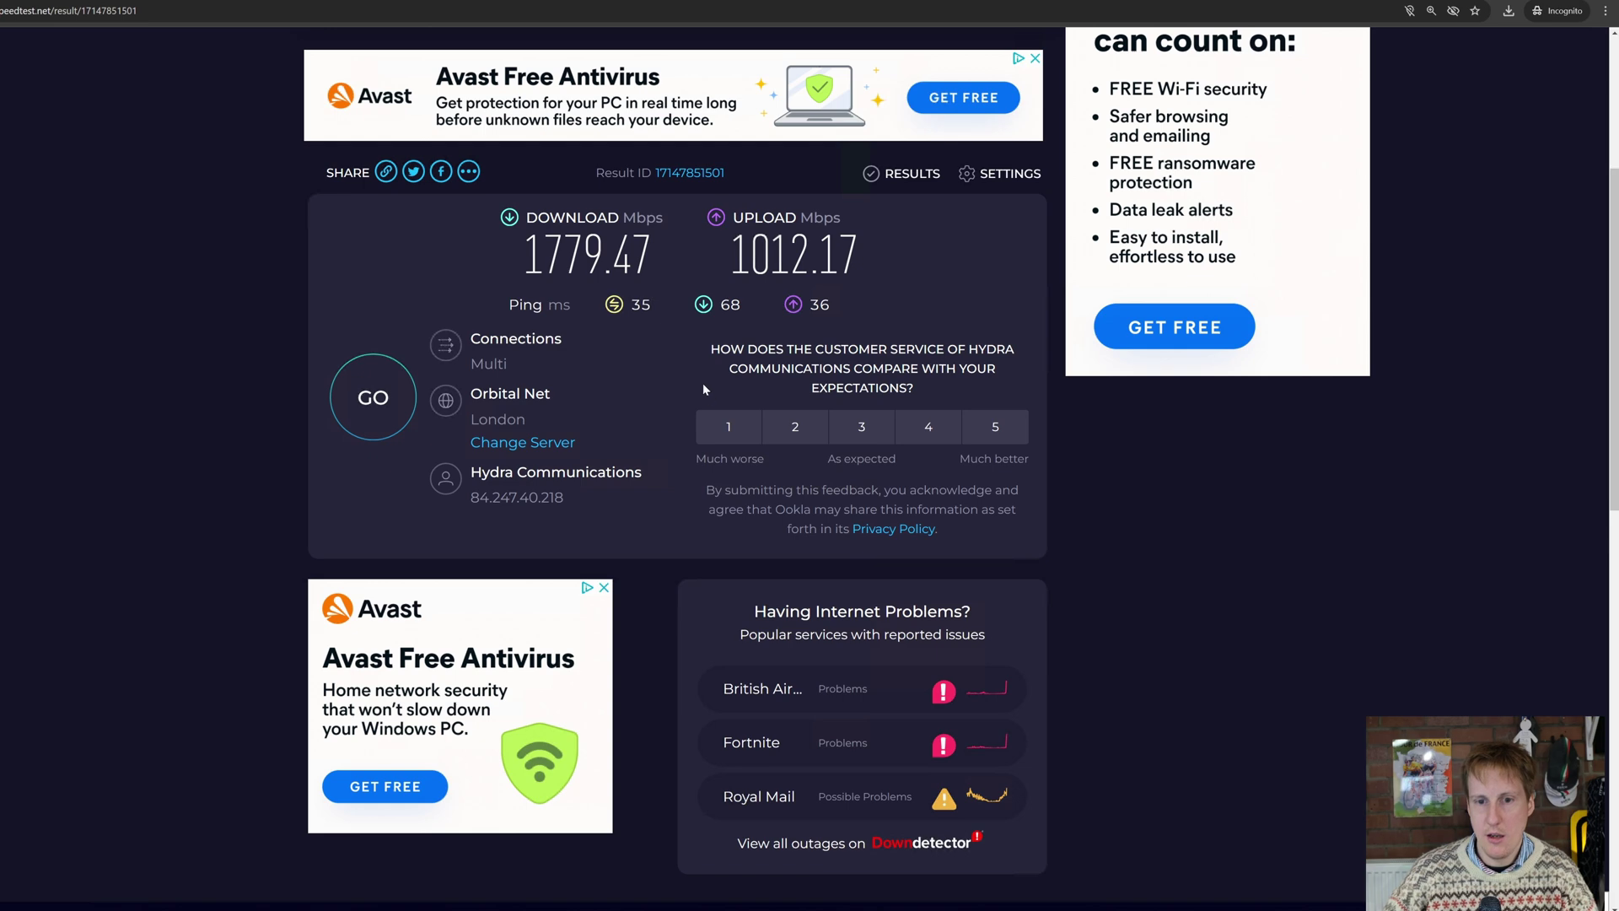
- Start a new speedtest.net run over the Edinburgh 2447 tunnel with GO
left_click(622, 409)
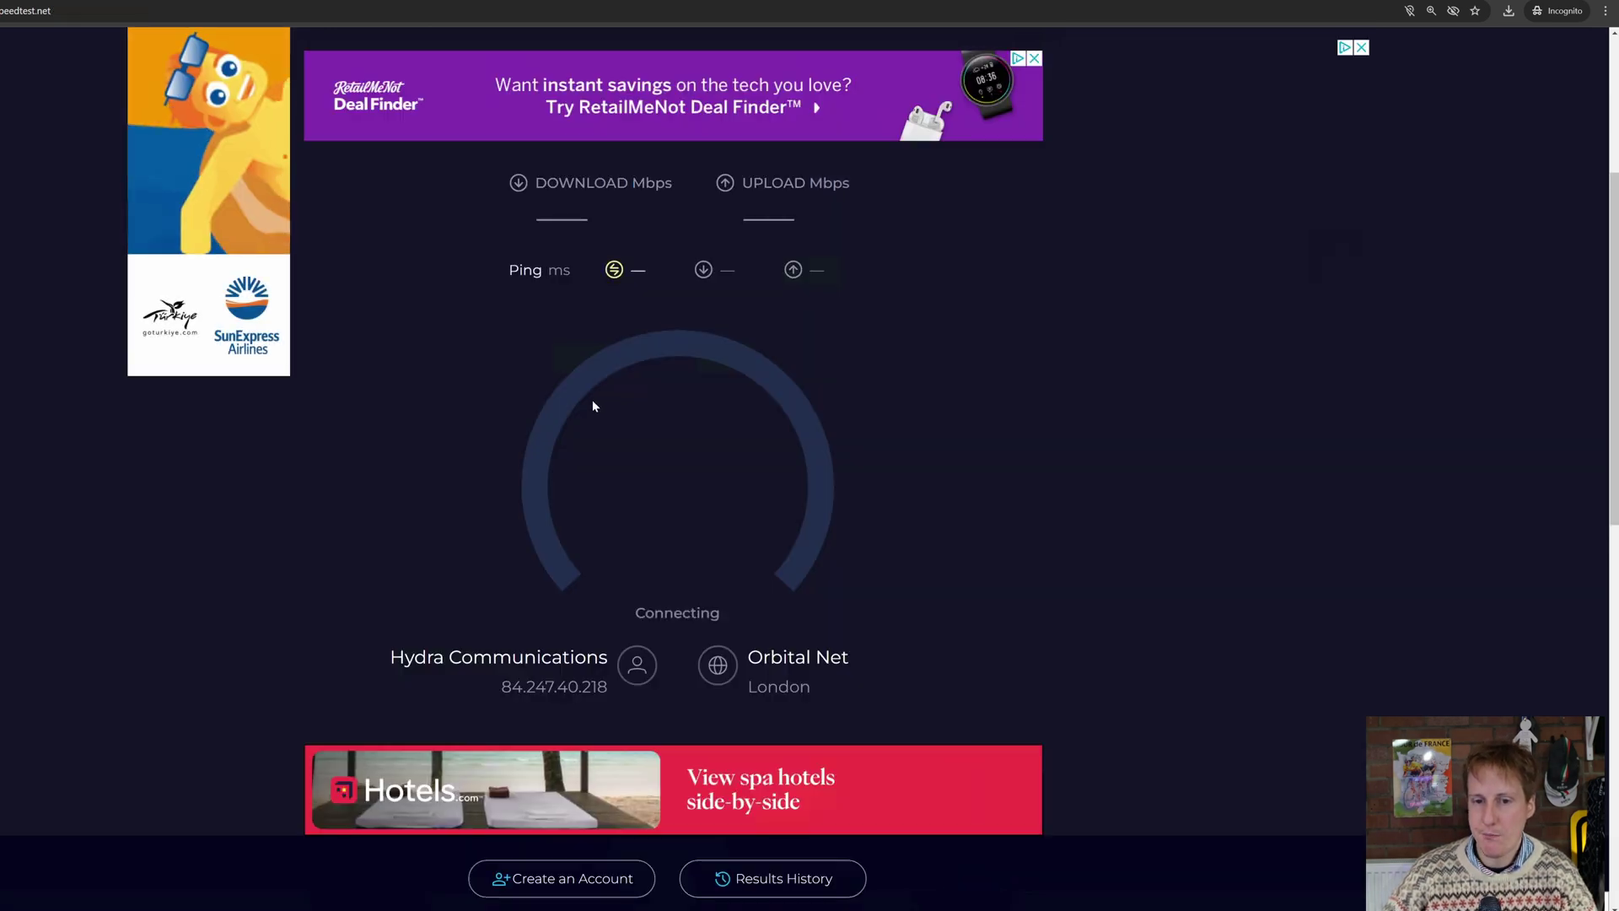